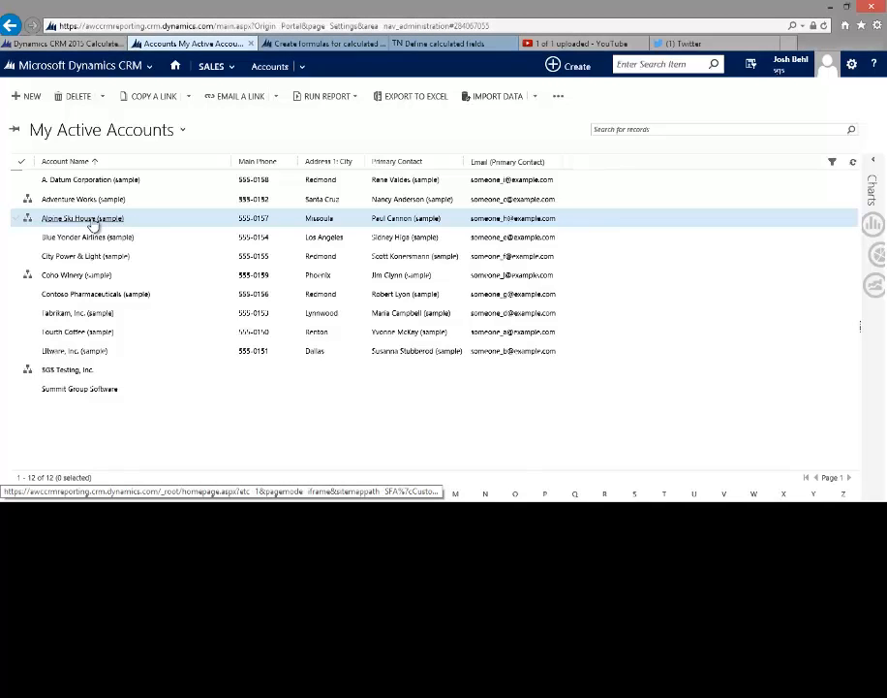
- Open the Alpine Ski House (sample) account and bring up its form for customization
{"action": "left_click", "coordinate": [92, 221]}
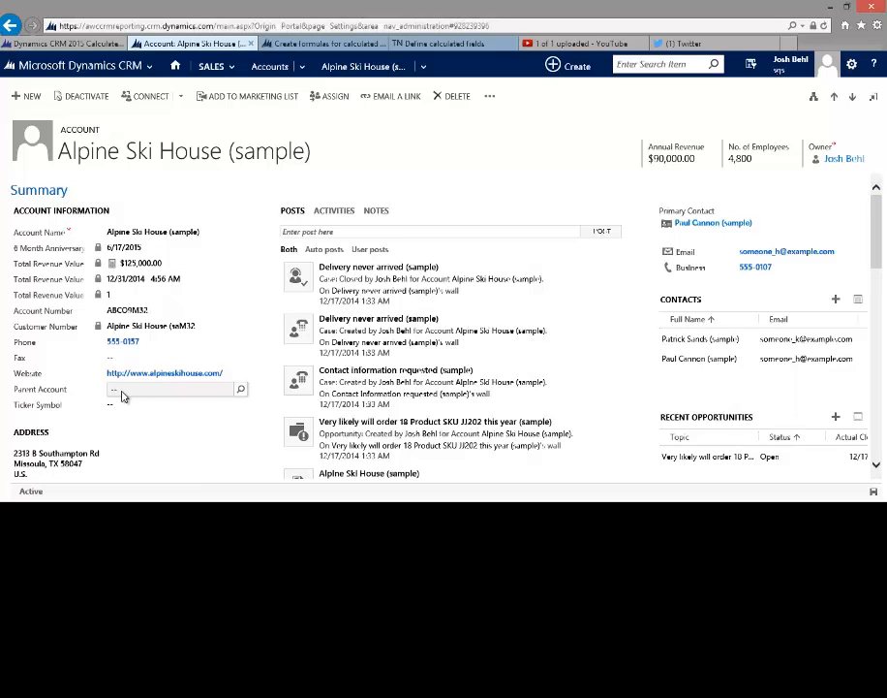
{"action": "scroll", "coordinate": [122, 395], "scroll_direction": "down", "scroll_amount": 1}
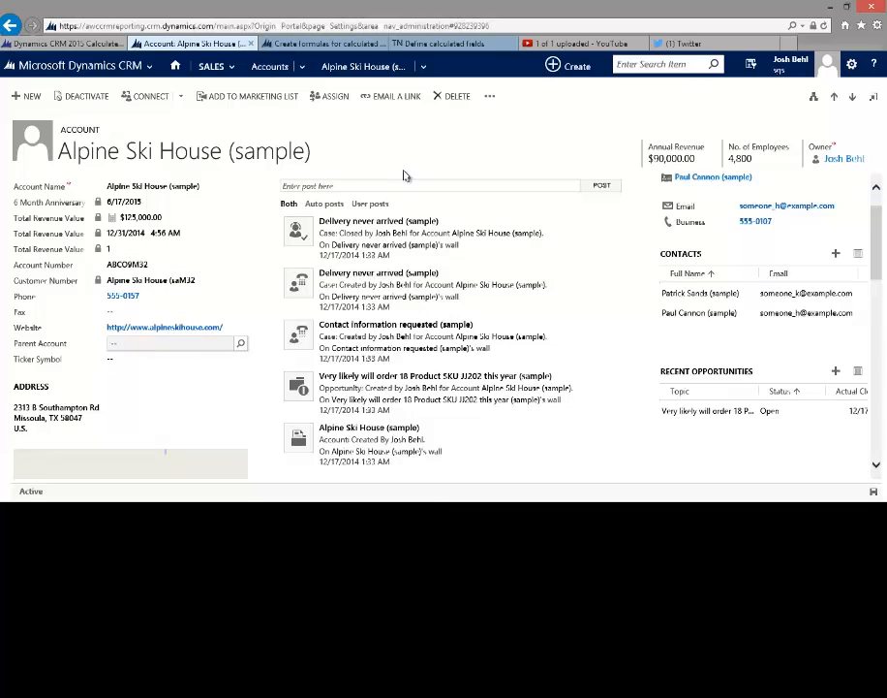
{"action": "left_click", "coordinate": [490, 98]}
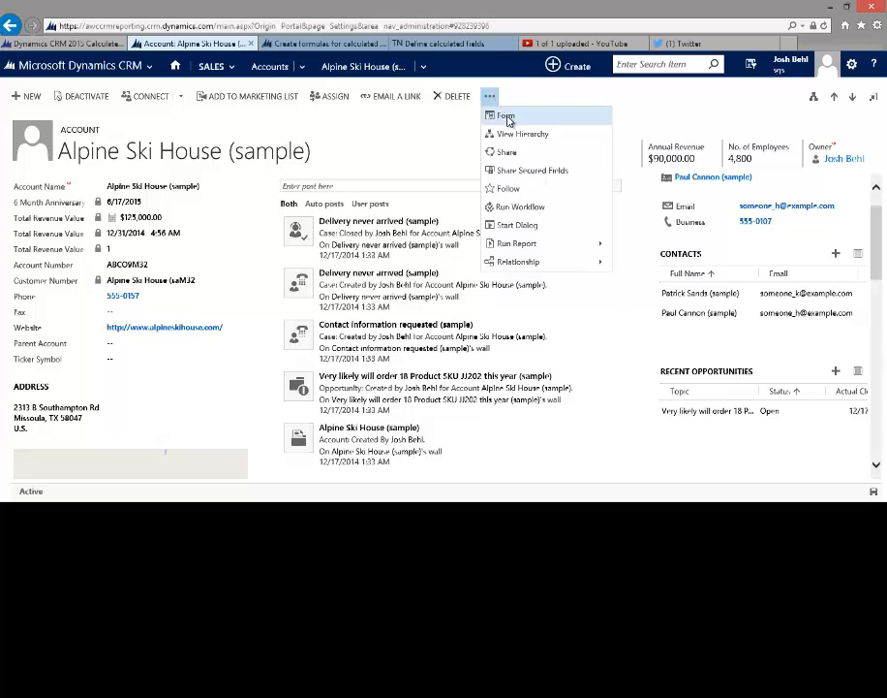
{"action": "left_click", "coordinate": [492, 115]}
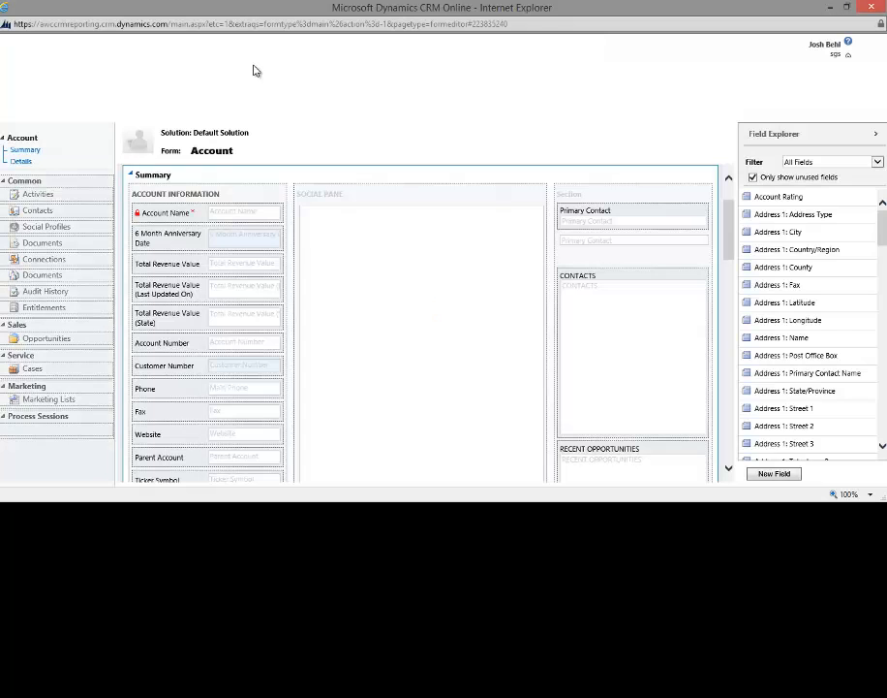
- Create a new single-line text field named "Full Divison Name" with maximum length 150 and field type Calculated
{"action": "left_click", "coordinate": [770, 477]}
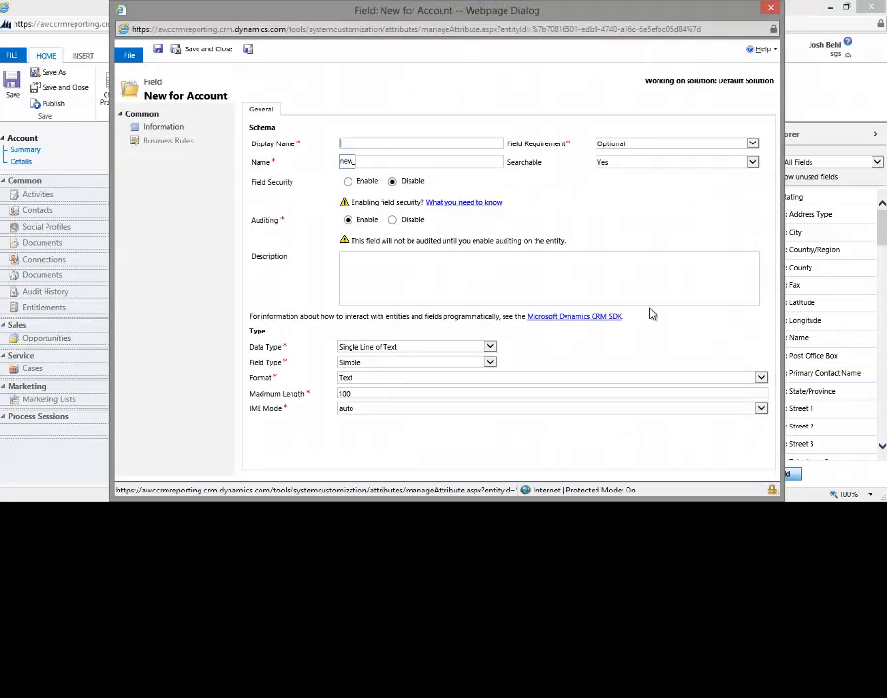
{"action": "left_click", "coordinate": [388, 142]}
{"action": "type", "text": "Full Division Name"}
{"action": "double_click", "coordinate": [345, 392]}
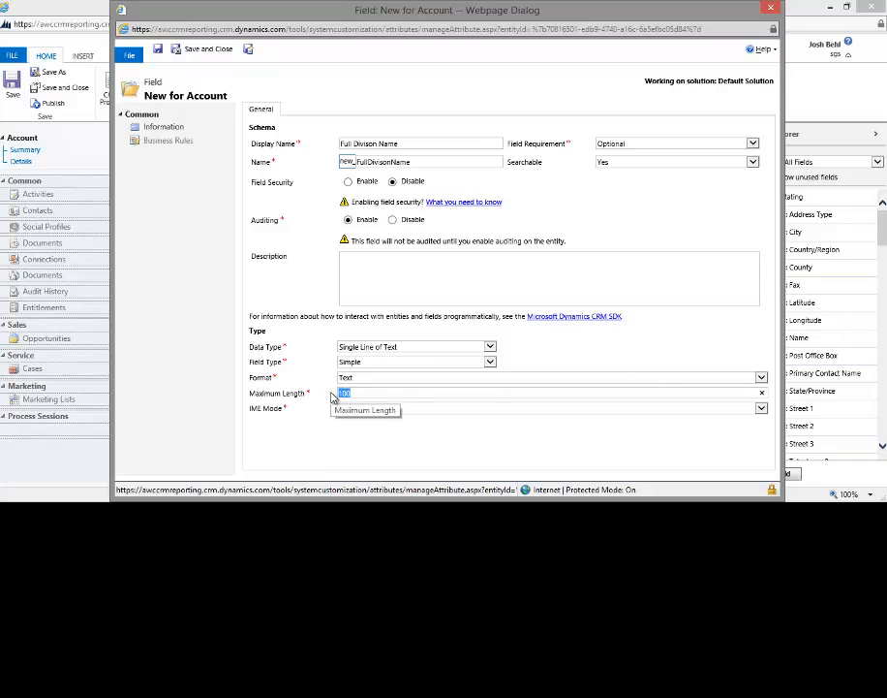
{"action": "type", "text": "150"}
{"action": "left_click", "coordinate": [378, 363]}
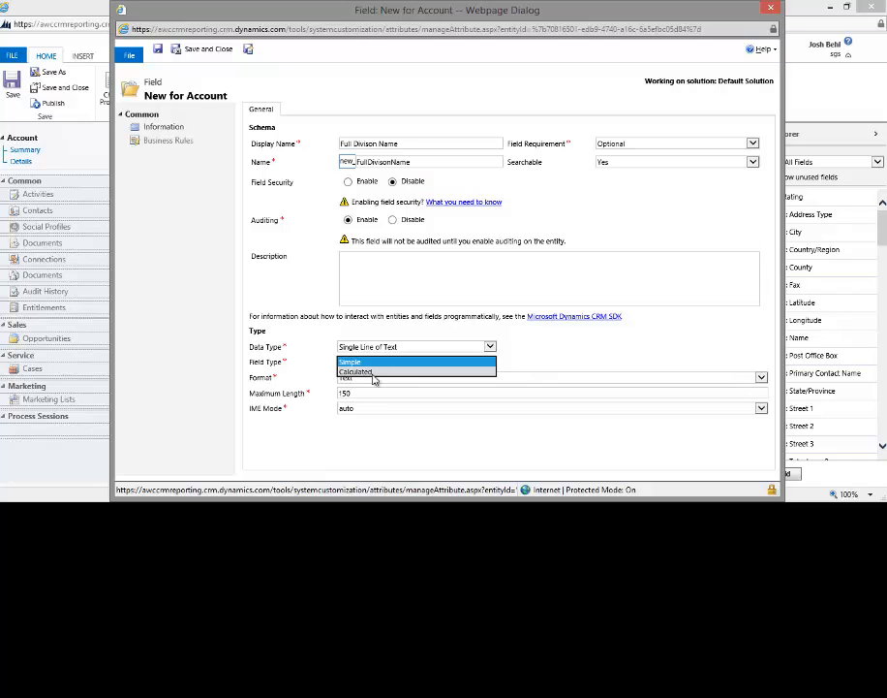
{"action": "left_click", "coordinate": [374, 372]}
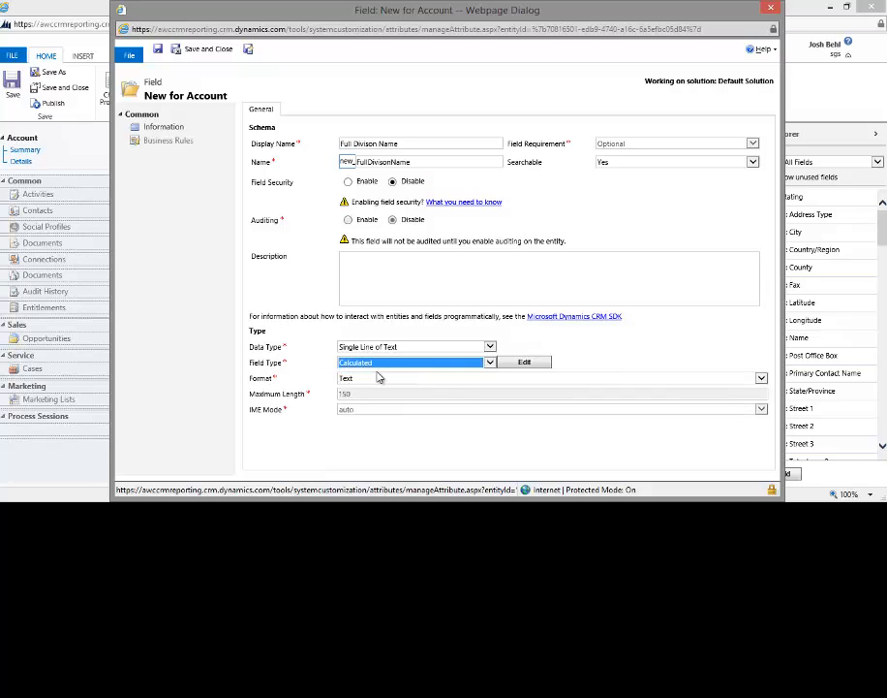
- Open the calculation editor for the Full Divison Name field and maximize its window
{"action": "left_click", "coordinate": [524, 365]}
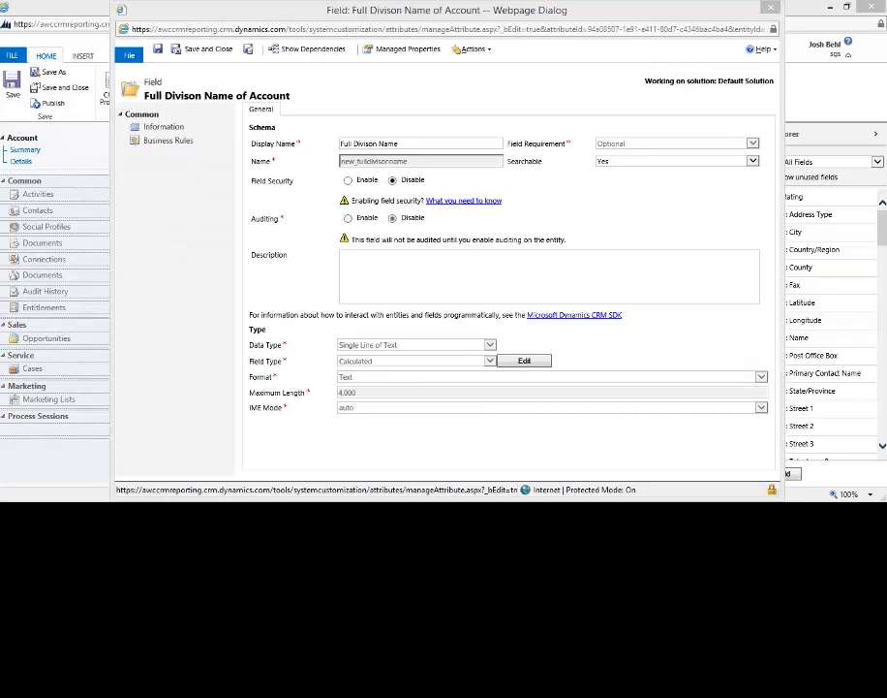
{"action": "left_click", "coordinate": [524, 360]}
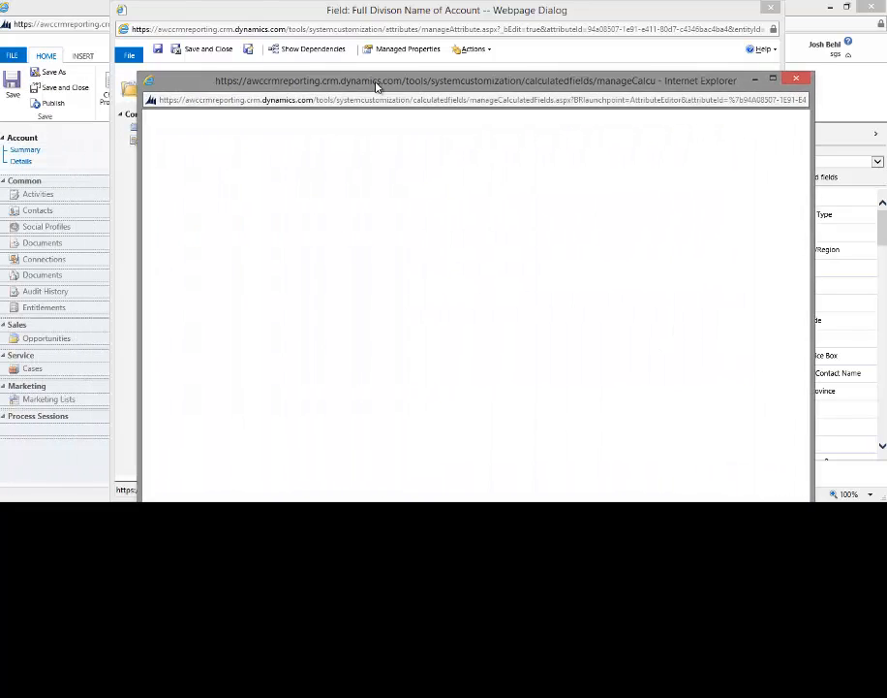
{"action": "left_click_drag", "start_coordinate": [377, 85], "coordinate": [378, 6]}
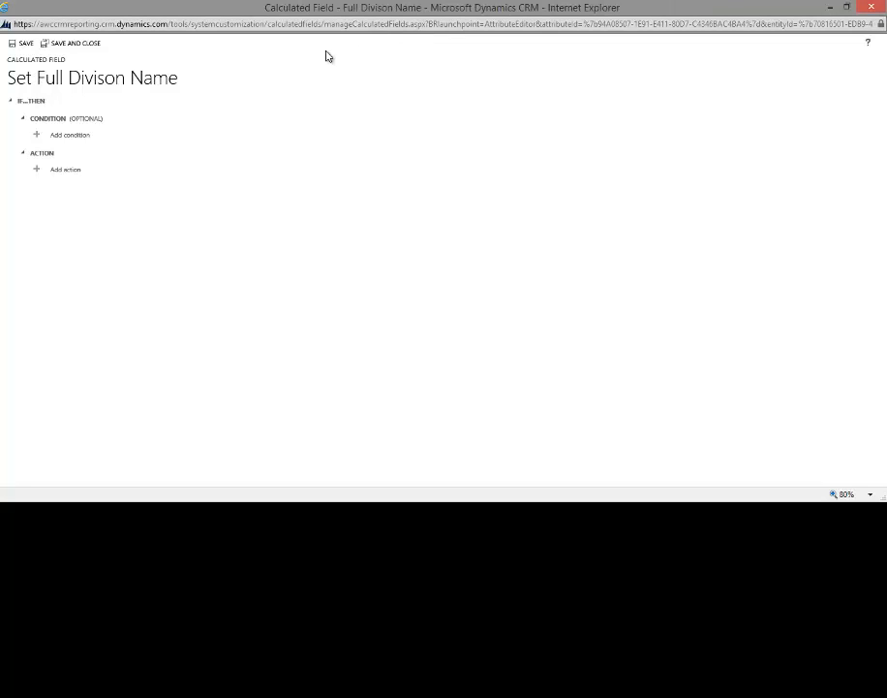
- Add a condition on the current Account entity requiring that Parent Account contains data
{"action": "left_click", "coordinate": [82, 136]}
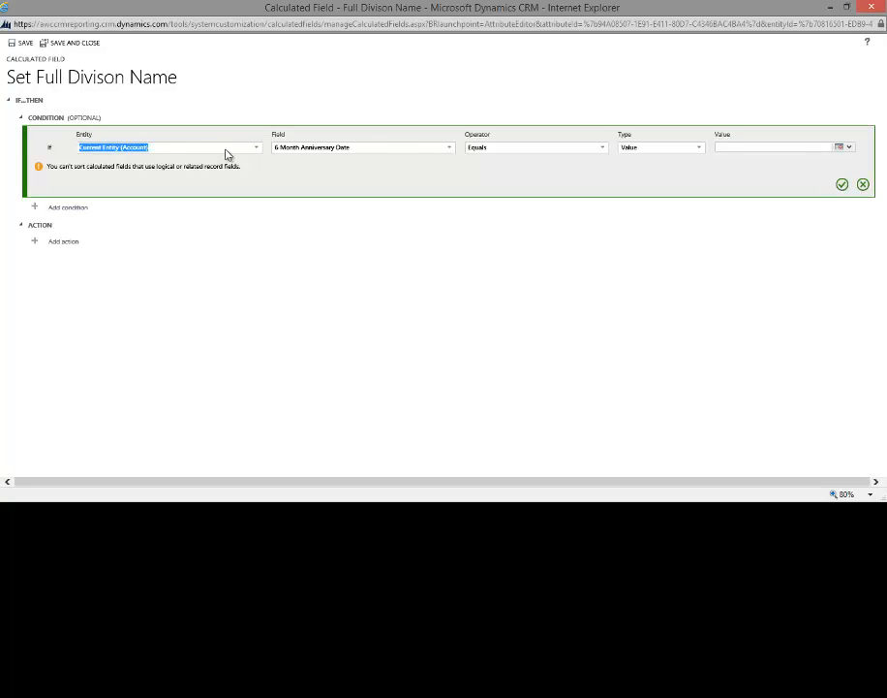
{"action": "left_click", "coordinate": [450, 148]}
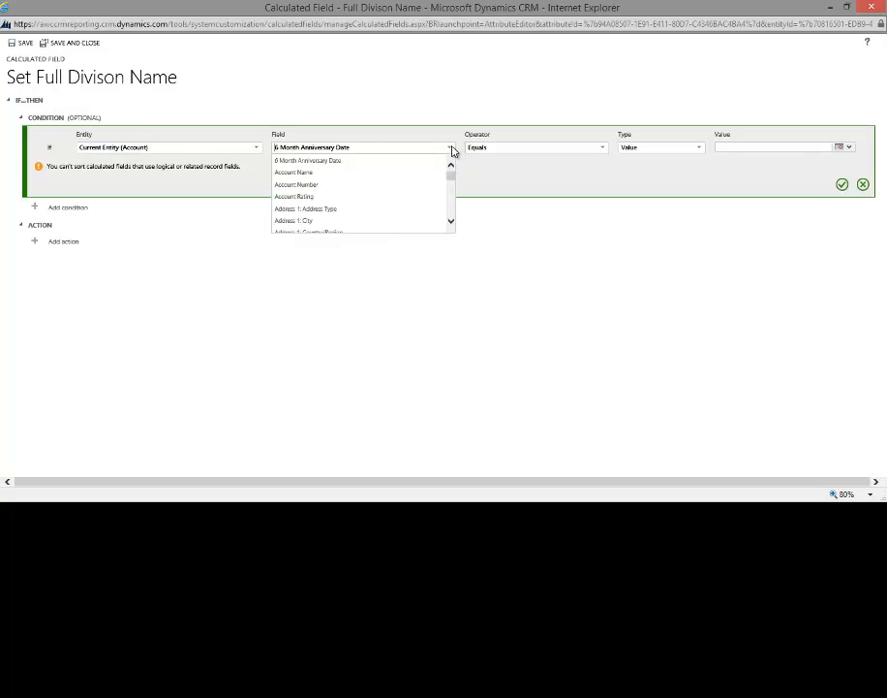
{"action": "left_click_drag", "start_coordinate": [451, 175], "coordinate": [451, 208]}
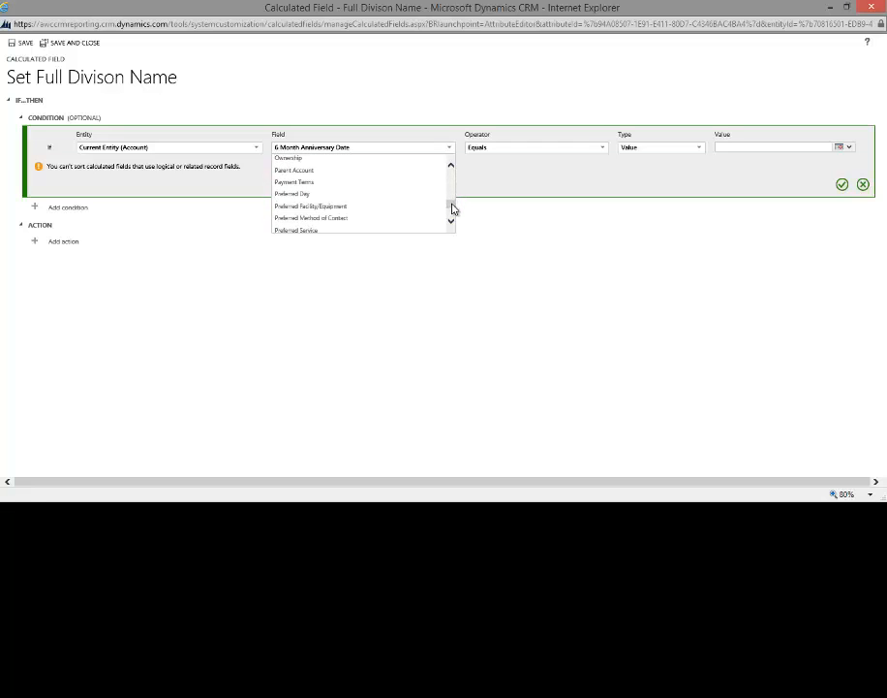
{"action": "left_click", "coordinate": [357, 177]}
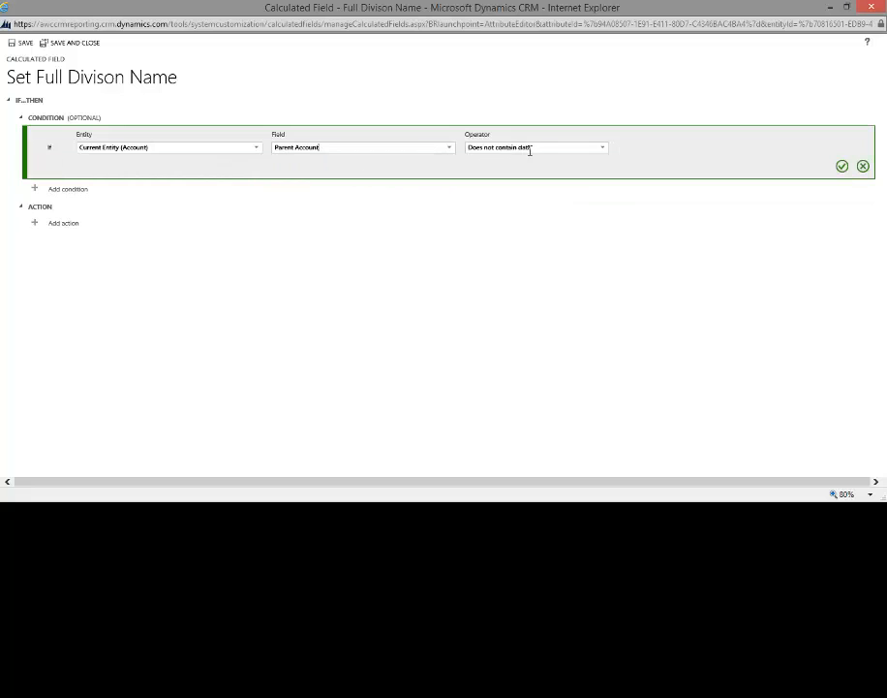
{"action": "left_click", "coordinate": [604, 150]}
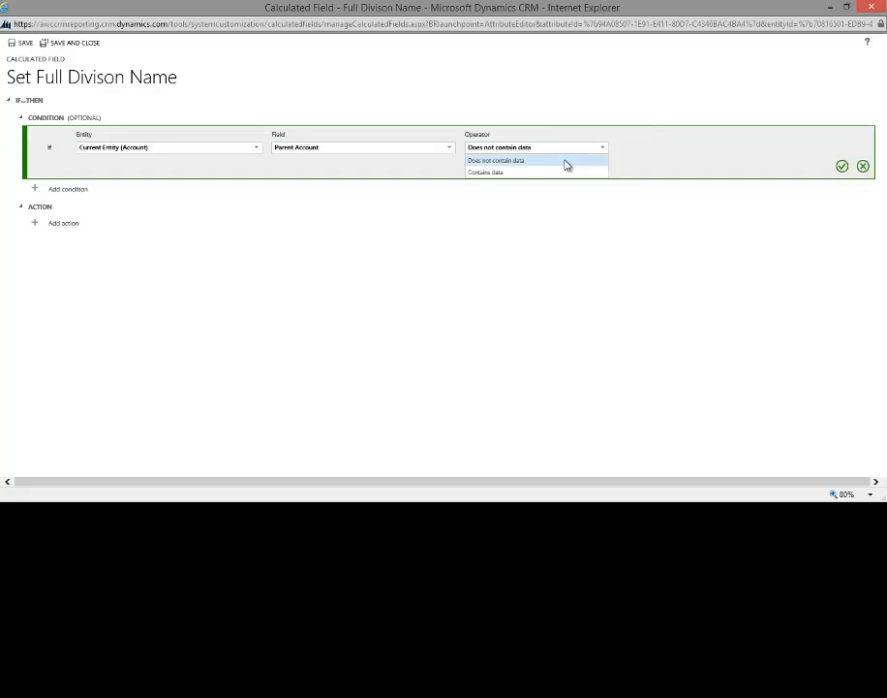
{"action": "left_click", "coordinate": [531, 172]}
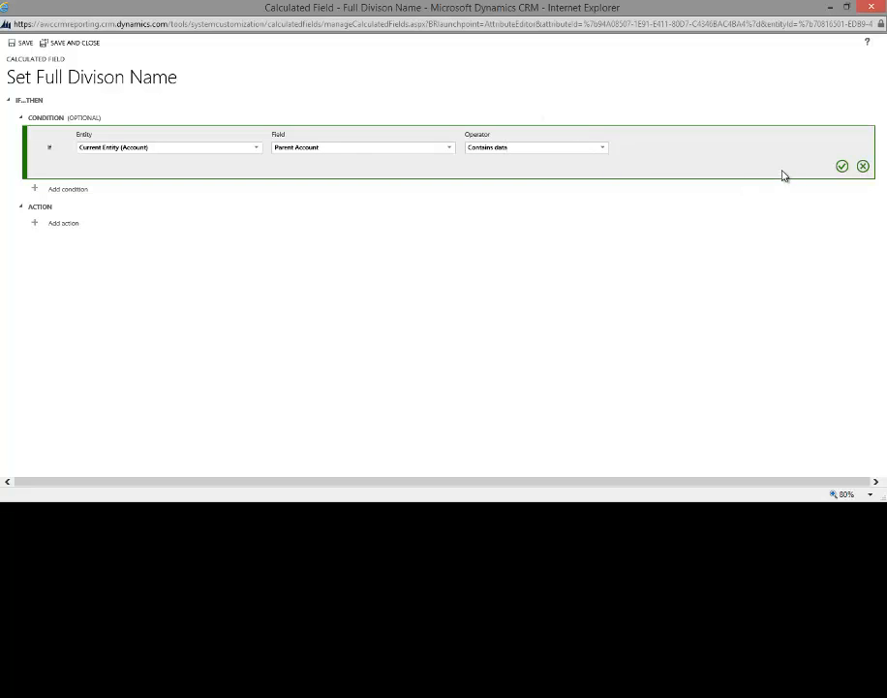
{"action": "left_click", "coordinate": [843, 167]}
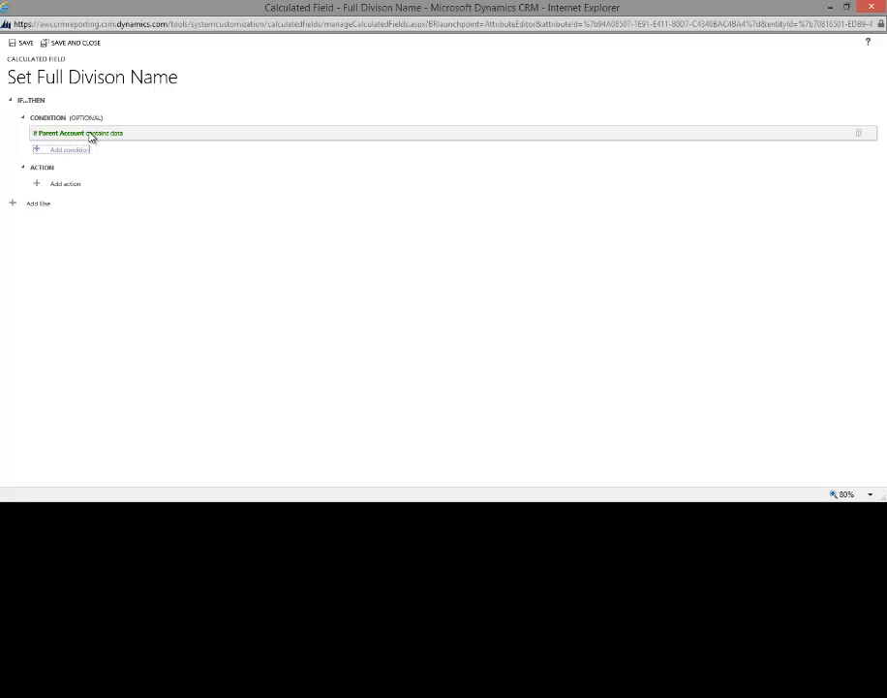
- Add an action and start its formula with the CONCAT function and the account's name field
{"action": "left_click", "coordinate": [66, 185]}
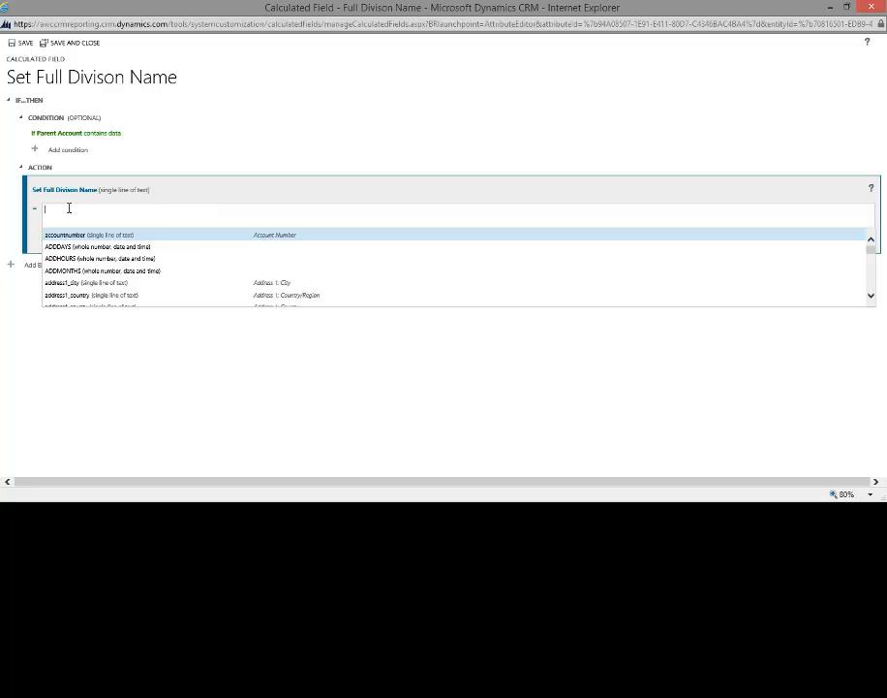
{"action": "type", "text": "conc"}
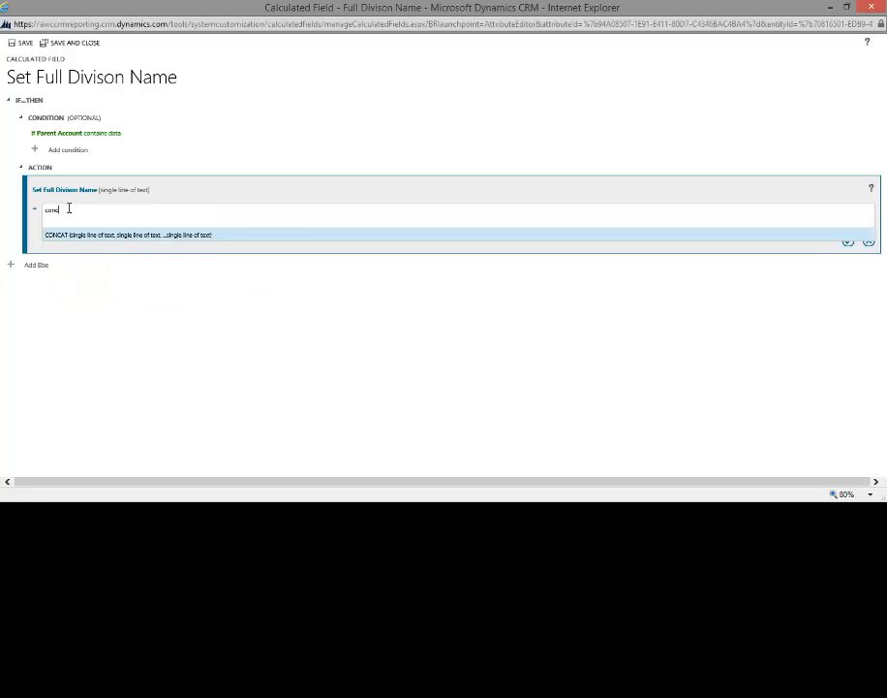
{"action": "key", "text": "Tab"}
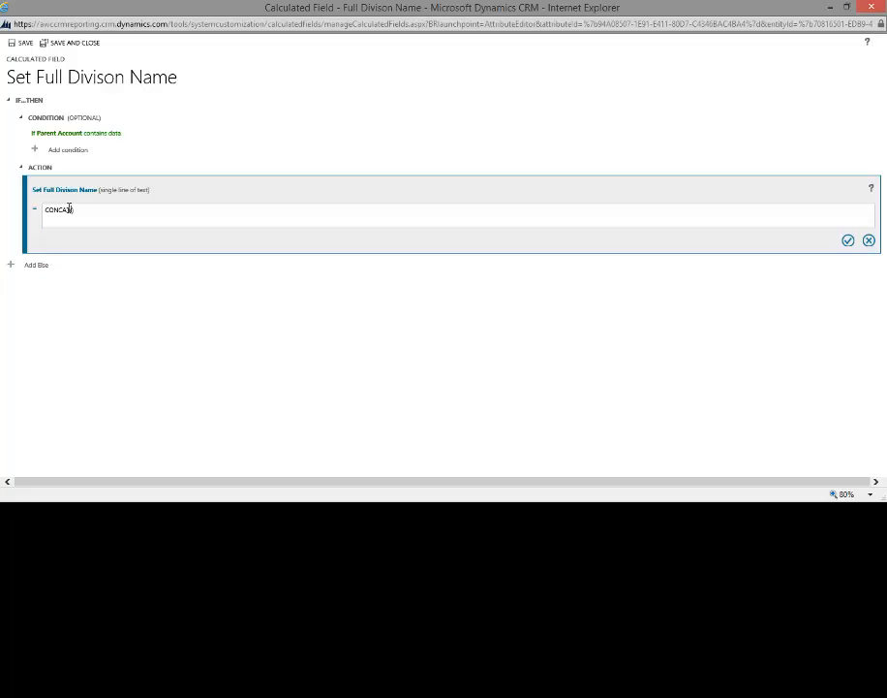
{"action": "type", "text": "name"}
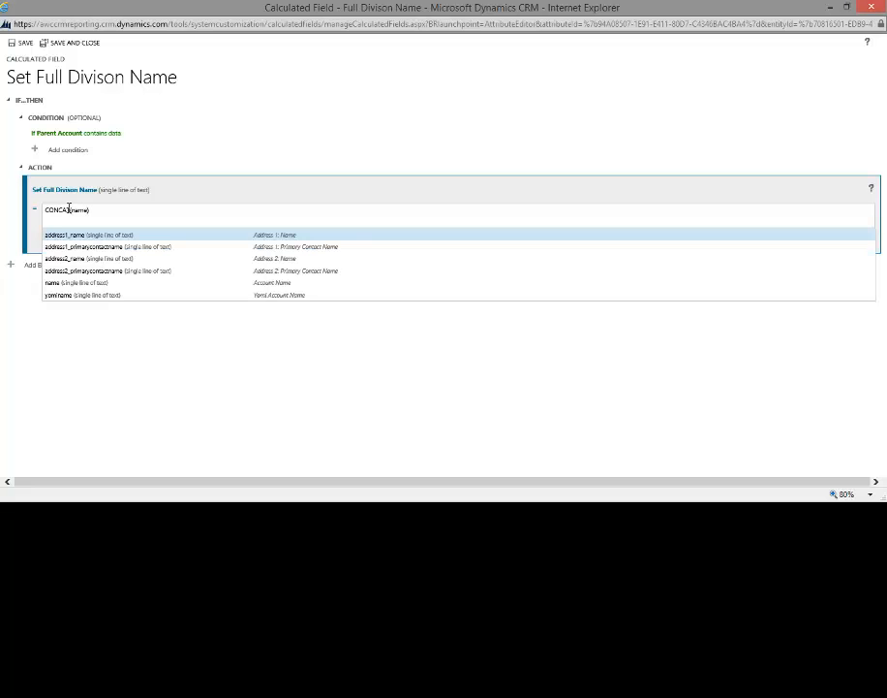
{"action": "key", "text": "Down"}
{"action": "key", "text": "Down"}
{"action": "key", "text": "Down"}
{"action": "key", "text": "Down"}
{"action": "key", "text": "Tab"}
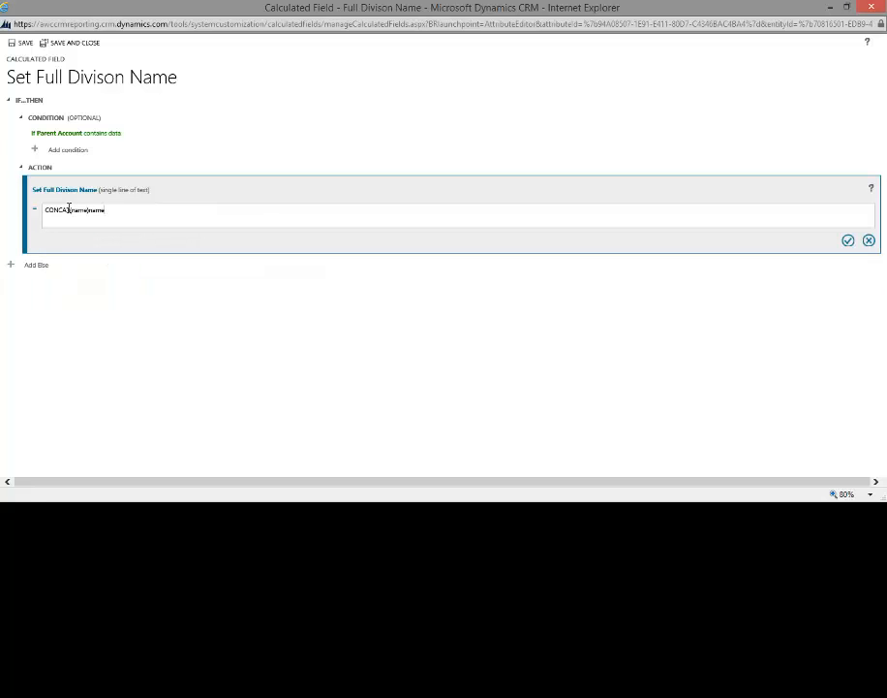
- Remove the duplicated name entry so the formula has a single name argument inside CONCAT
{"action": "left_click", "coordinate": [89, 211]}
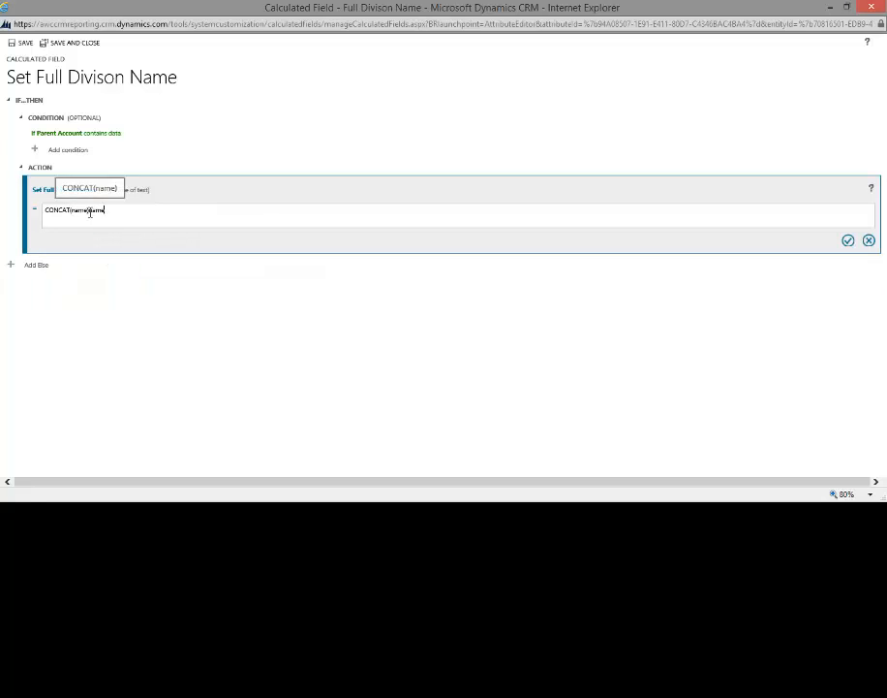
{"action": "key", "text": "Delete"}
{"action": "key", "text": "Delete"}
{"action": "key", "text": "Delete"}
{"action": "key", "text": "Delete"}
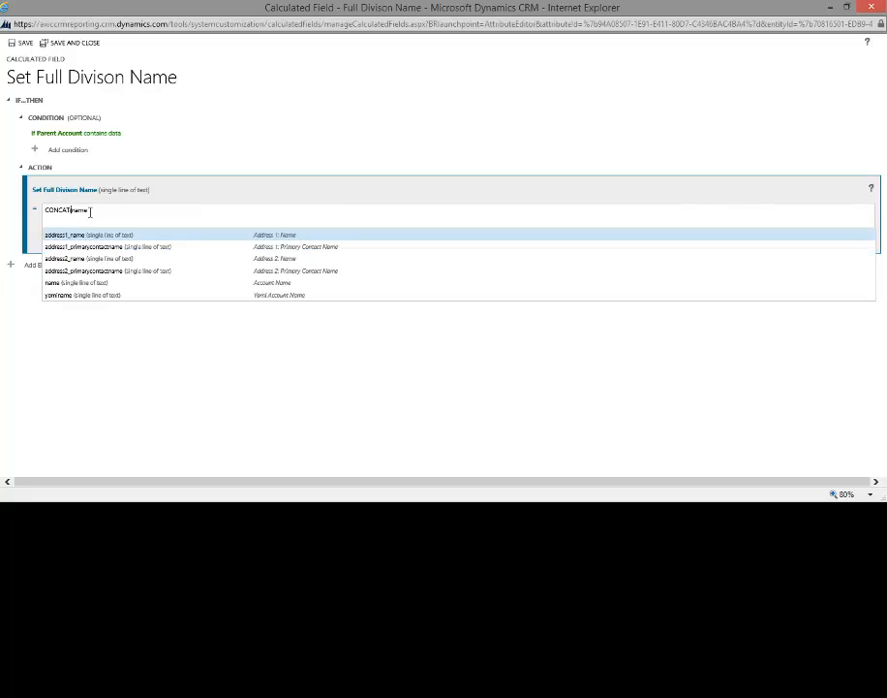
{"action": "type", "text": ")"}
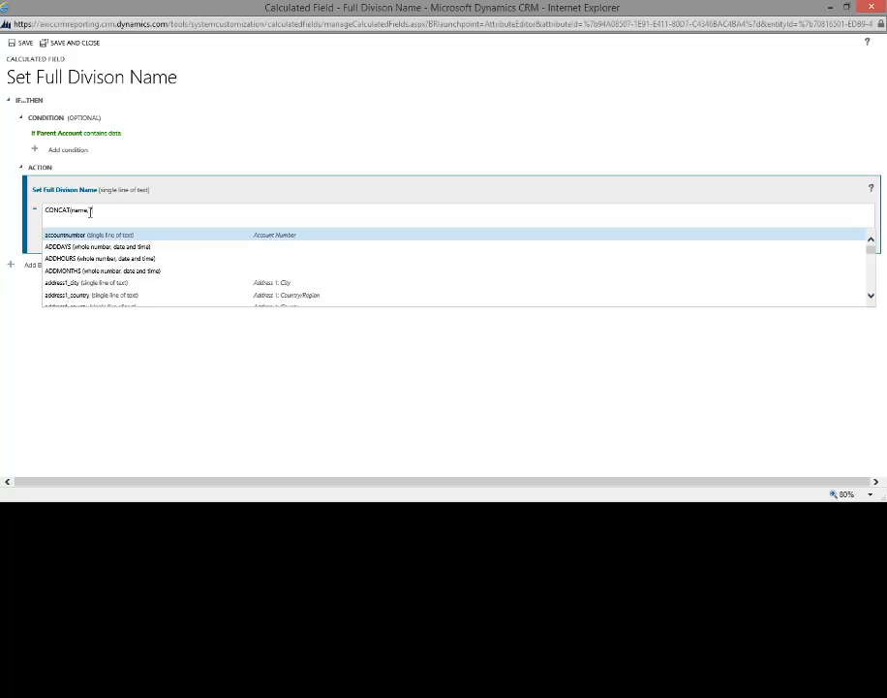
- Extend the CONCAT formula with the text " is a divsion of " and the parent account's name, parentaccountid.name
{"action": "type", "text": ", ' is a division of"}
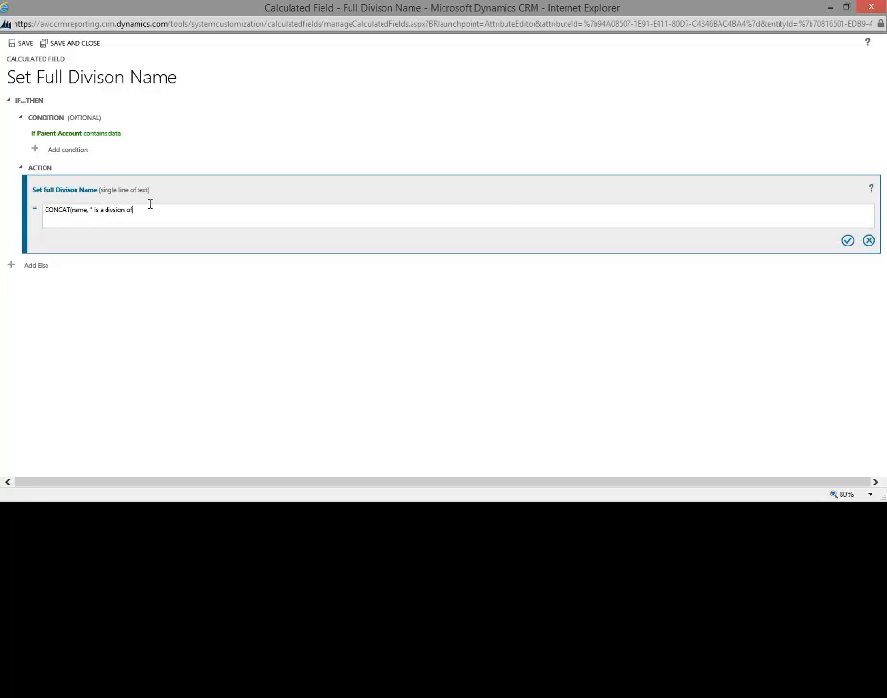
{"action": "type", "text": " ',"}
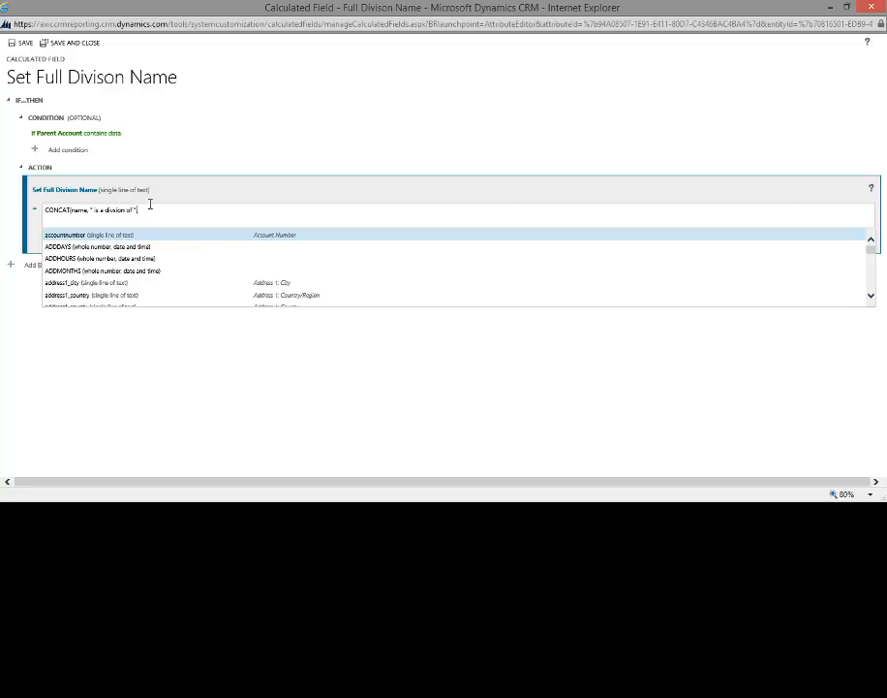
{"action": "type", "text": "par"}
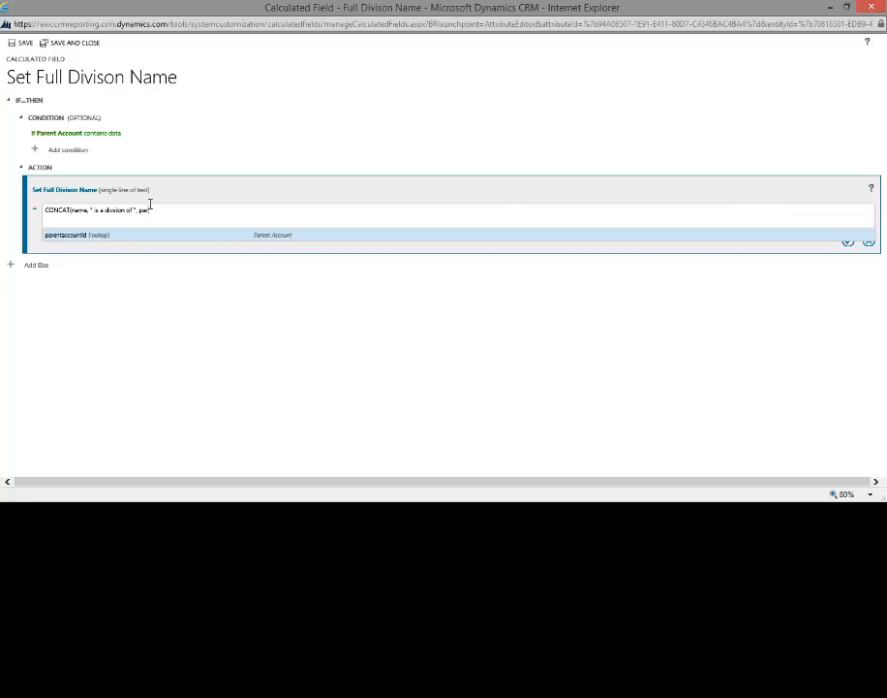
{"action": "left_click", "coordinate": [80, 240]}
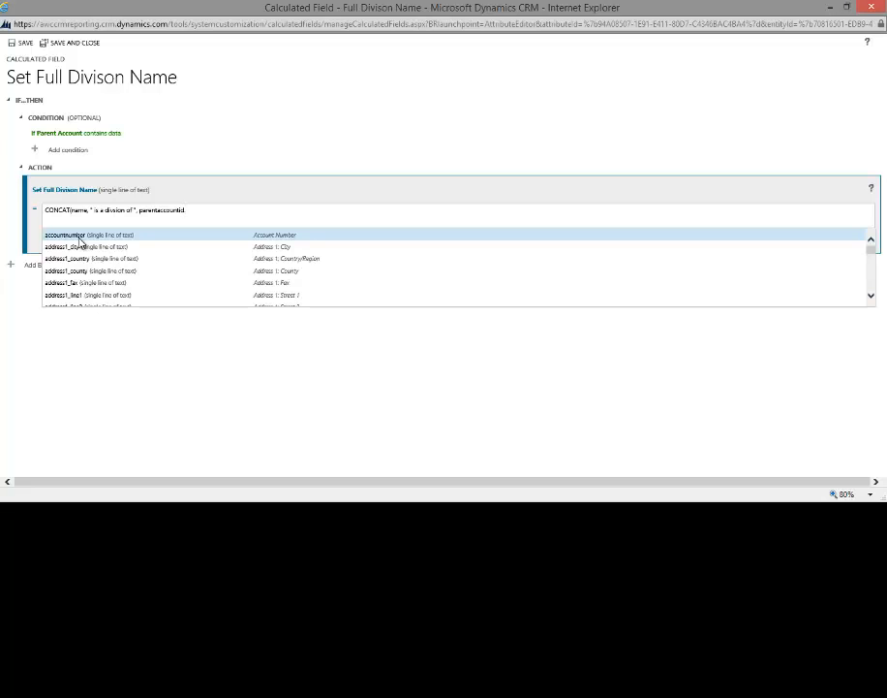
{"action": "type", "text": ".name"}
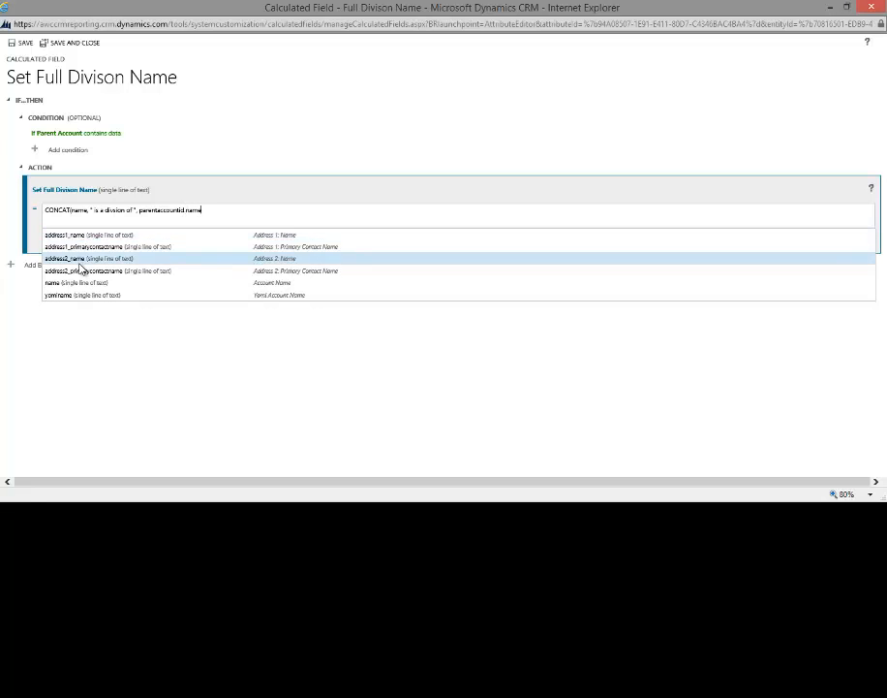
{"action": "left_click", "coordinate": [79, 282]}
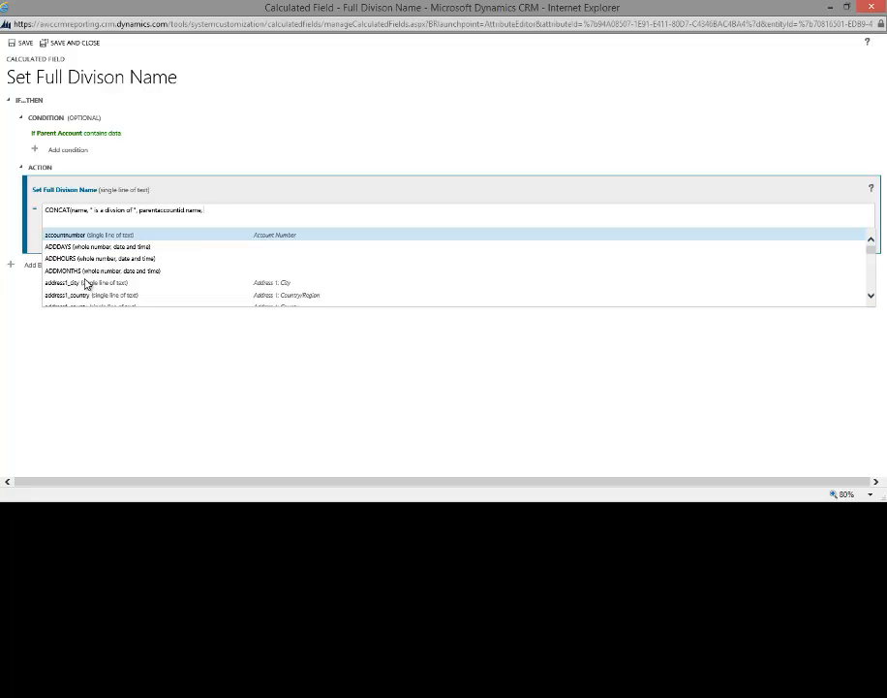
{"action": "type", "text": "\"(\", parentaccountid"}
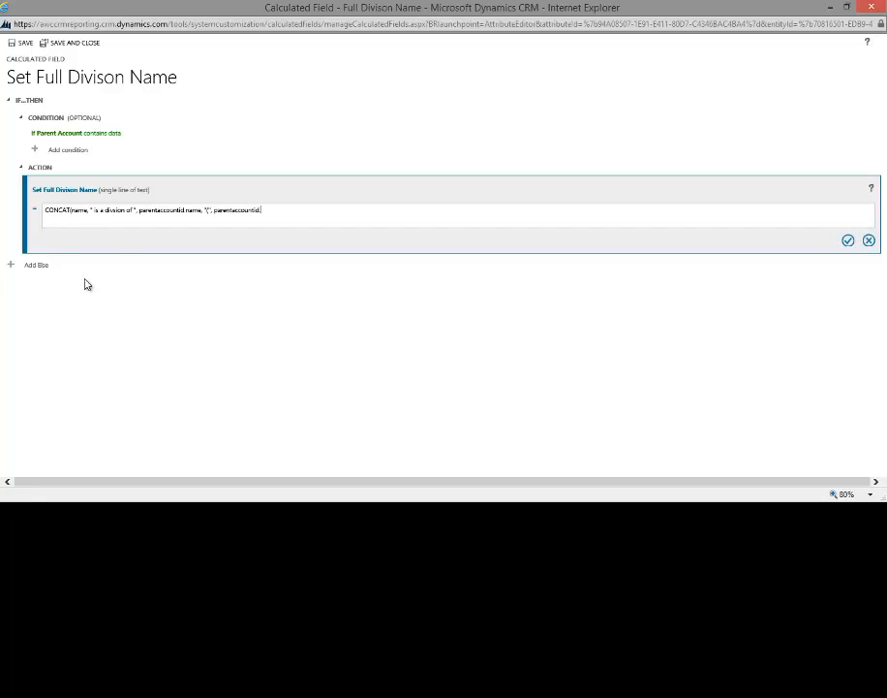
{"action": "type", "text": "."}
{"action": "key", "text": "Down"}
{"action": "key", "text": "Return"}
{"action": "key", "text": "BackSpace"}
{"action": "key", "text": "BackSpace"}
{"action": "key", "text": "BackSpace"}
{"action": "key", "text": "BackSpace"}
{"action": "key", "text": "BackSpace"}
{"action": "key", "text": "BackSpace"}
{"action": "key", "text": "BackSpace"}
{"action": "key", "text": "BackSpace"}
{"action": "key", "text": "BackSpace"}
{"action": "key", "text": "BackSpace"}
{"action": "key", "text": "BackSpace"}
{"action": "key", "text": "BackSpace"}
{"action": "key", "text": "BackSpace"}
{"action": "key", "text": "BackSpace"}
{"action": "key", "text": "BackSpace"}
{"action": "key", "text": "BackSpace"}
{"action": "key", "text": "BackSpace"}
{"action": "key", "text": "BackSpace"}
{"action": "key", "text": "BackSpace"}
{"action": "key", "text": "BackSpace"}
{"action": "key", "text": "BackSpace"}
{"action": "key", "text": "BackSpace"}
{"action": "key", "text": "BackSpace"}
{"action": "key", "text": "BackSpace"}
{"action": "key", "text": "BackSpace"}
{"action": "key", "text": "BackSpace"}
{"action": "key", "text": "BackSpace"}
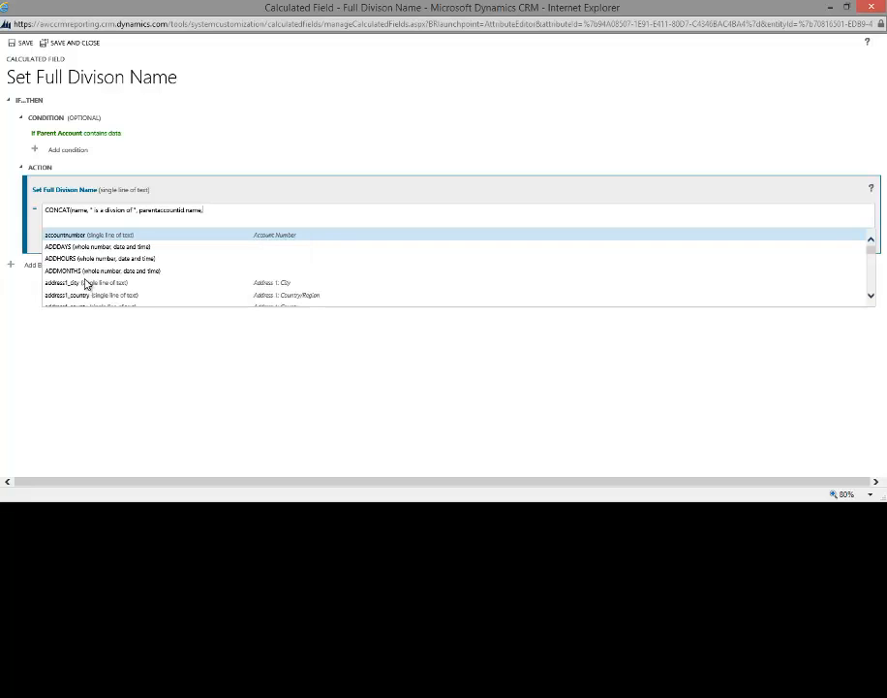
- Close the CONCAT formula with a parenthesis after parentaccountid.name and try to apply the action
{"action": "type", "text": ")"}
{"action": "key", "text": "BackSpace"}
{"action": "key", "text": "BackSpace"}
{"action": "left_click", "coordinate": [405, 152]}
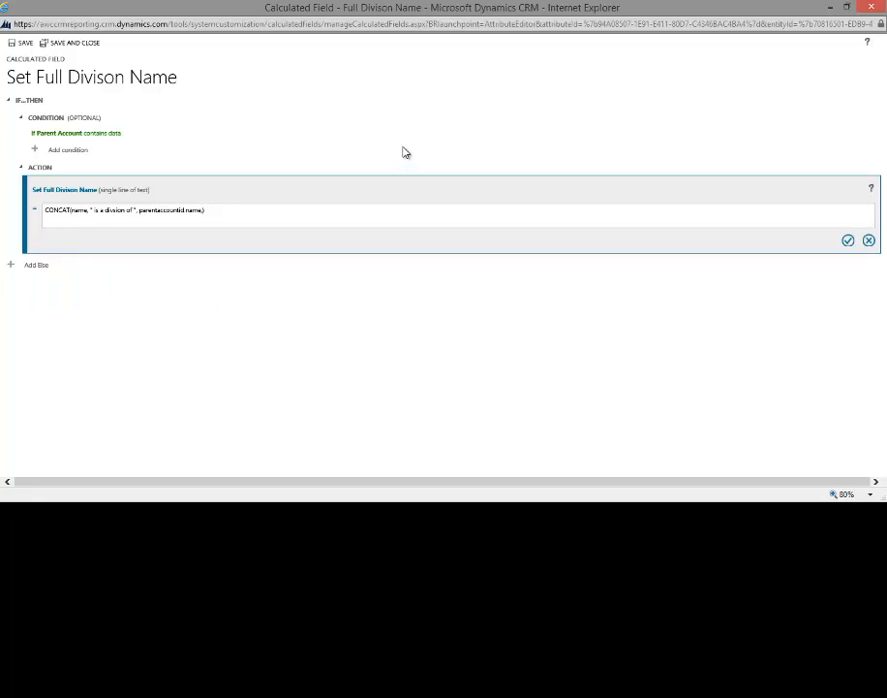
{"action": "left_click", "coordinate": [847, 240]}
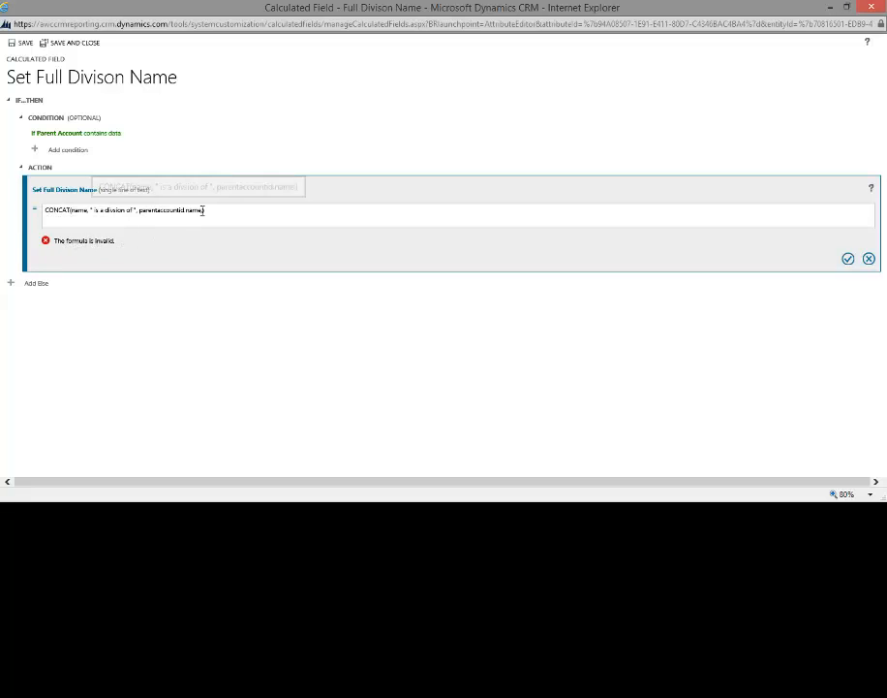
- Remove the stray comma after parentaccountid.name, keep the closing parenthesis, and apply the action
{"action": "left_click_drag", "start_coordinate": [202, 211], "coordinate": [211, 210]}
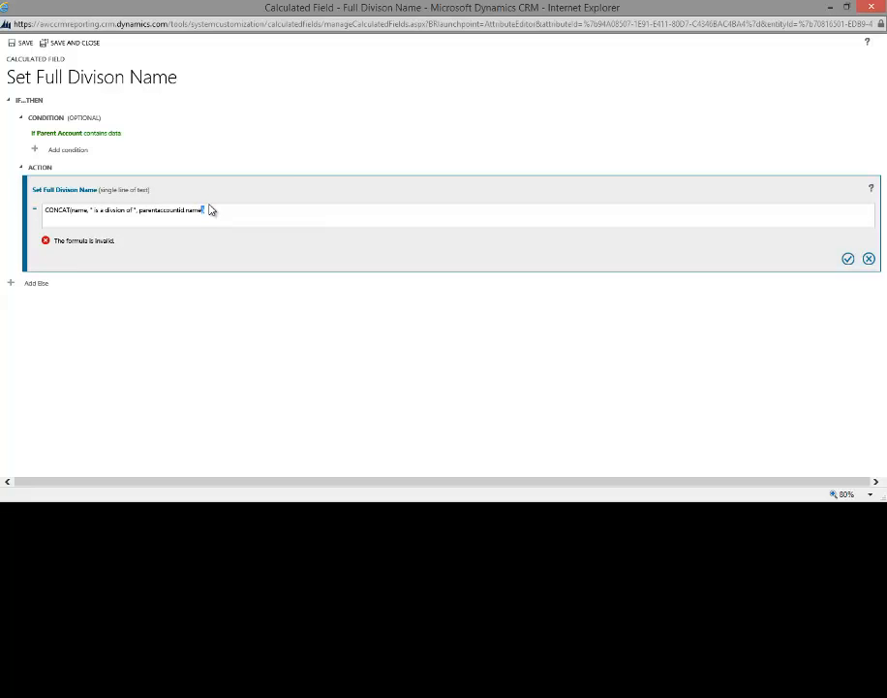
{"action": "key", "text": "BackSpace"}
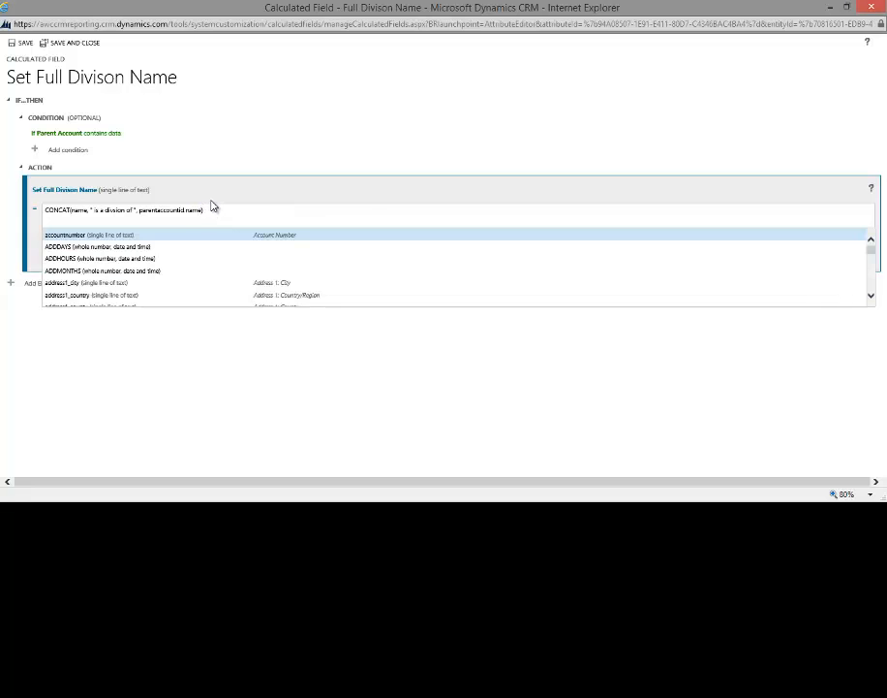
{"action": "type", "text": ")"}
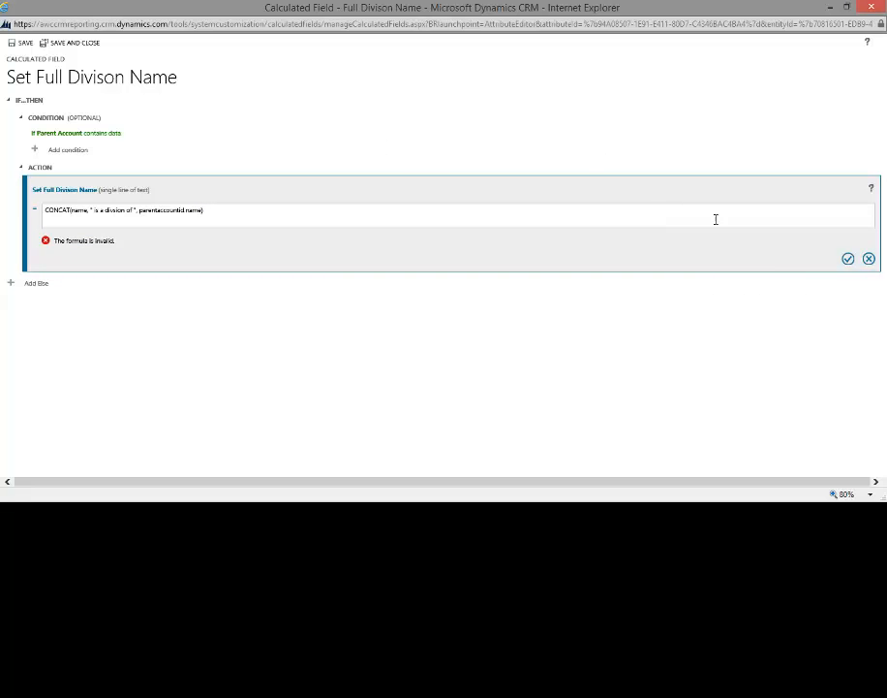
{"action": "left_click", "coordinate": [849, 259]}
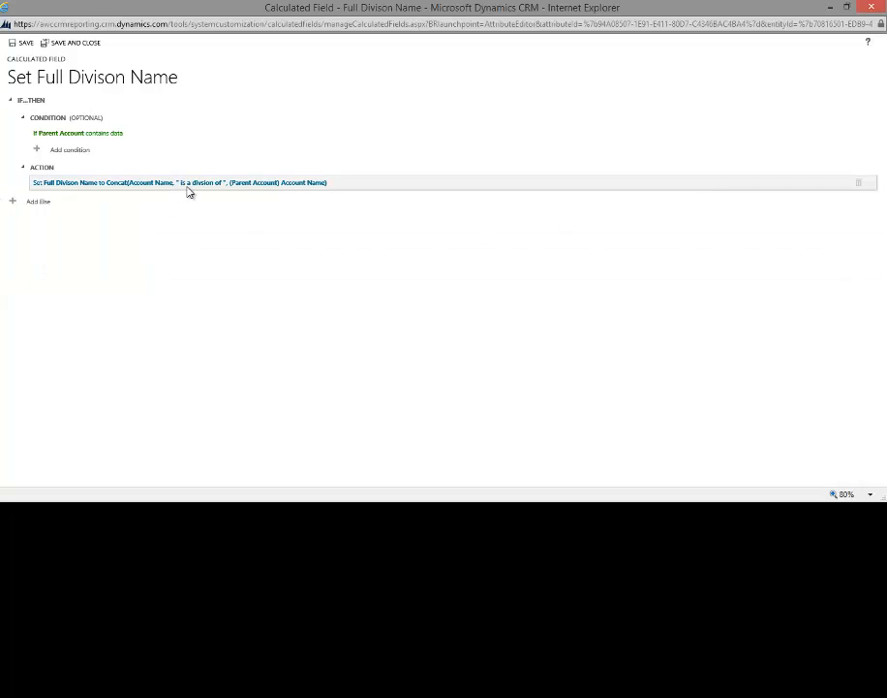
- Save and close both the calculation and the Full Divison Name field definition
{"action": "left_click", "coordinate": [84, 44]}
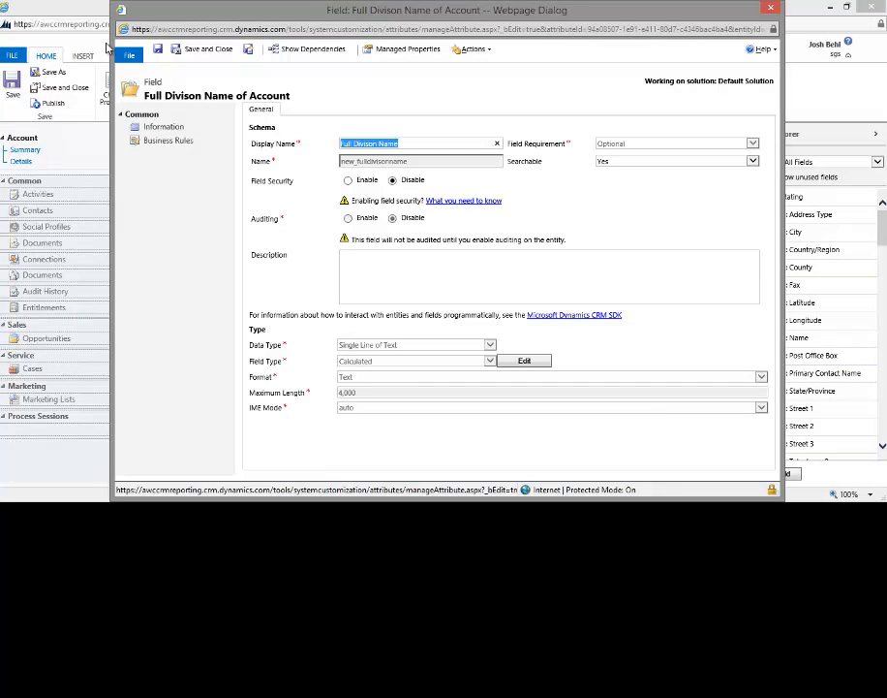
{"action": "left_click", "coordinate": [201, 48]}
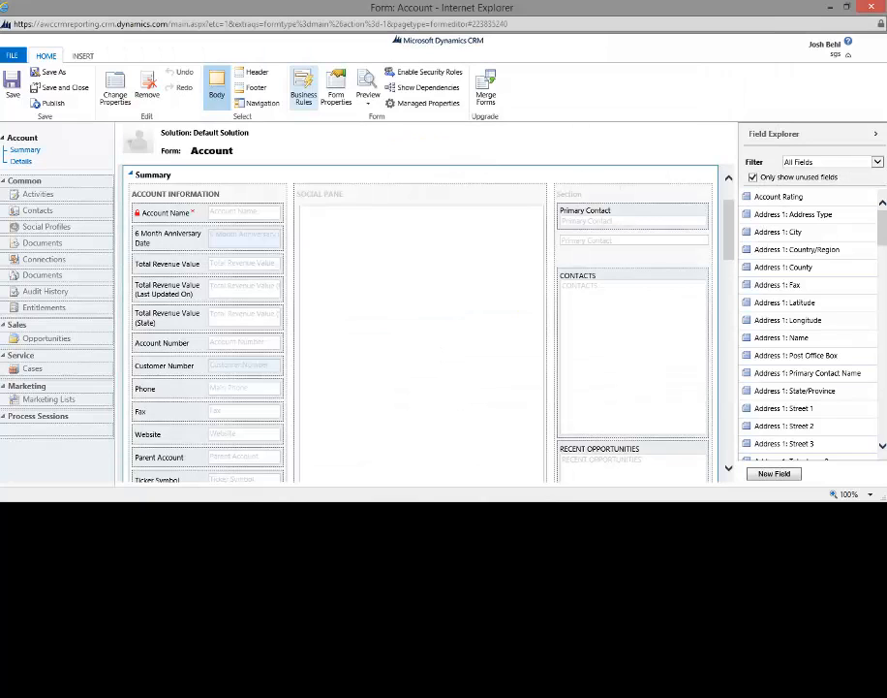
- Filter the available fields to Custom Fields and place Full Divison Name above Primary Contact on the Account form
{"action": "left_click", "coordinate": [879, 164]}
{"action": "left_click", "coordinate": [841, 171]}
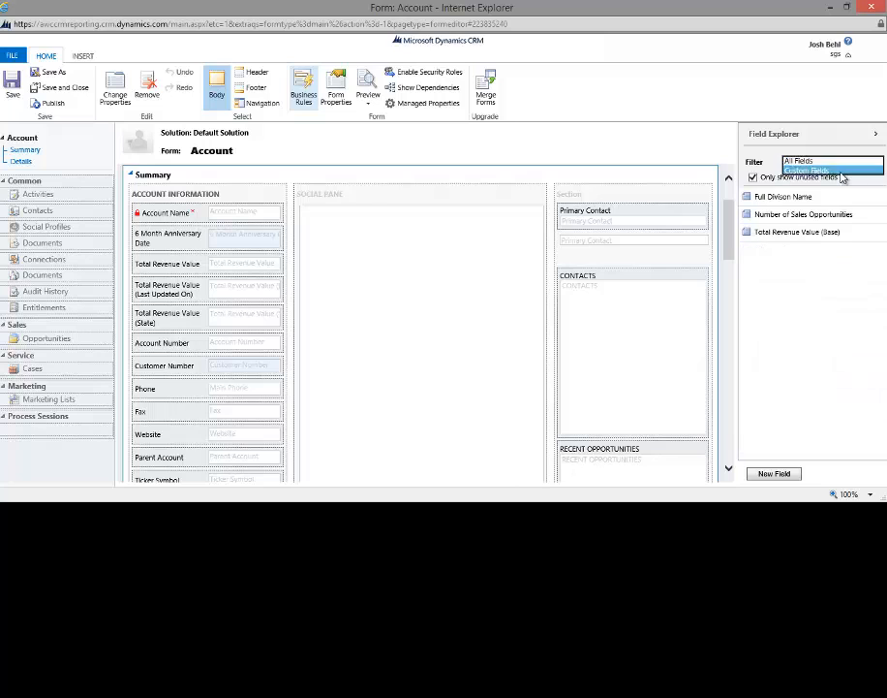
{"action": "left_click_drag", "start_coordinate": [794, 199], "coordinate": [191, 390]}
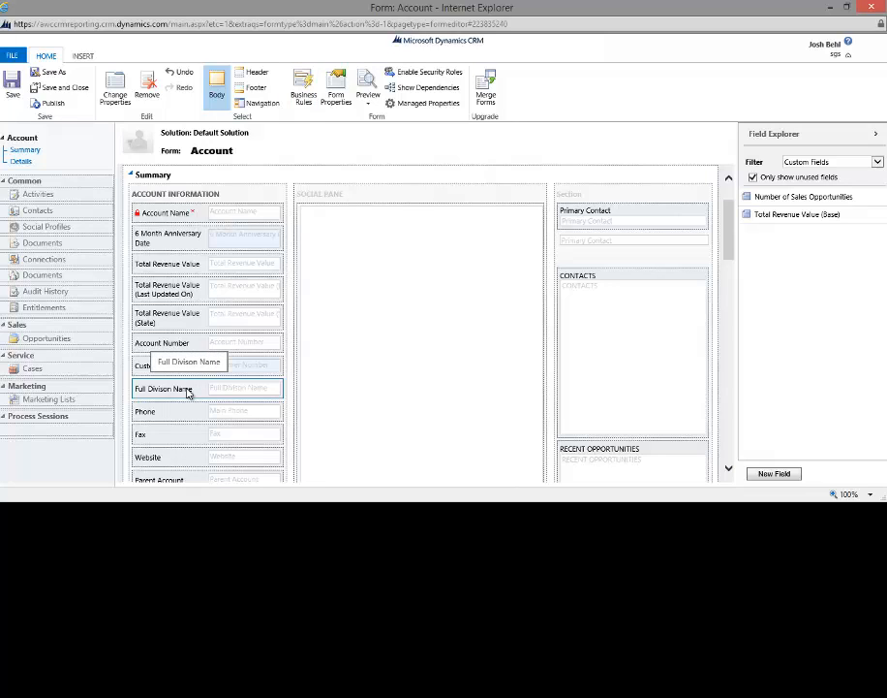
{"action": "left_click_drag", "start_coordinate": [189, 393], "coordinate": [640, 221]}
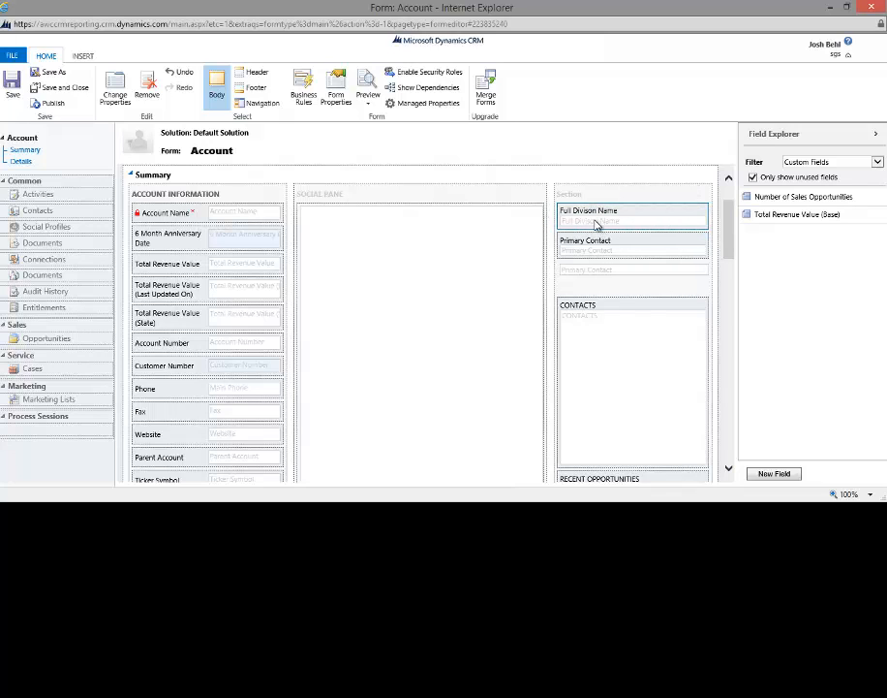
- Set the Full Divison Name field to read-only in its form field properties
{"action": "double_click", "coordinate": [597, 225]}
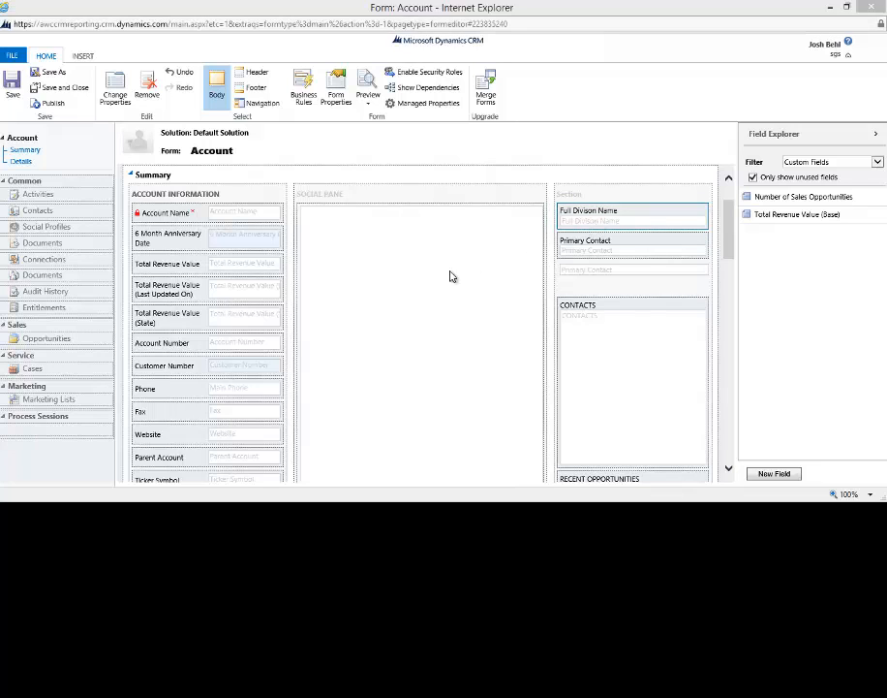
{"action": "left_click", "coordinate": [323, 302]}
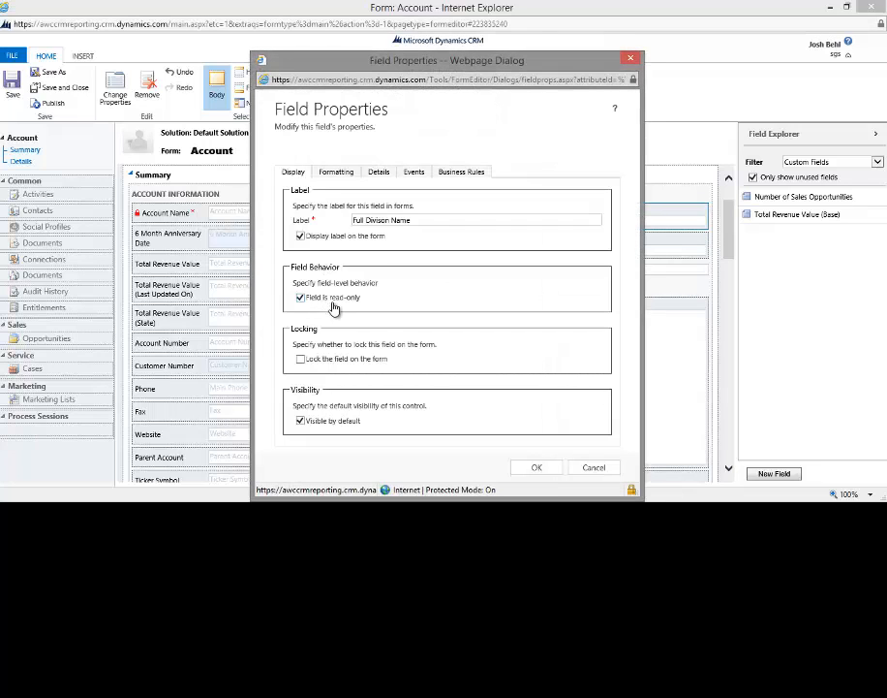
{"action": "left_click", "coordinate": [539, 468]}
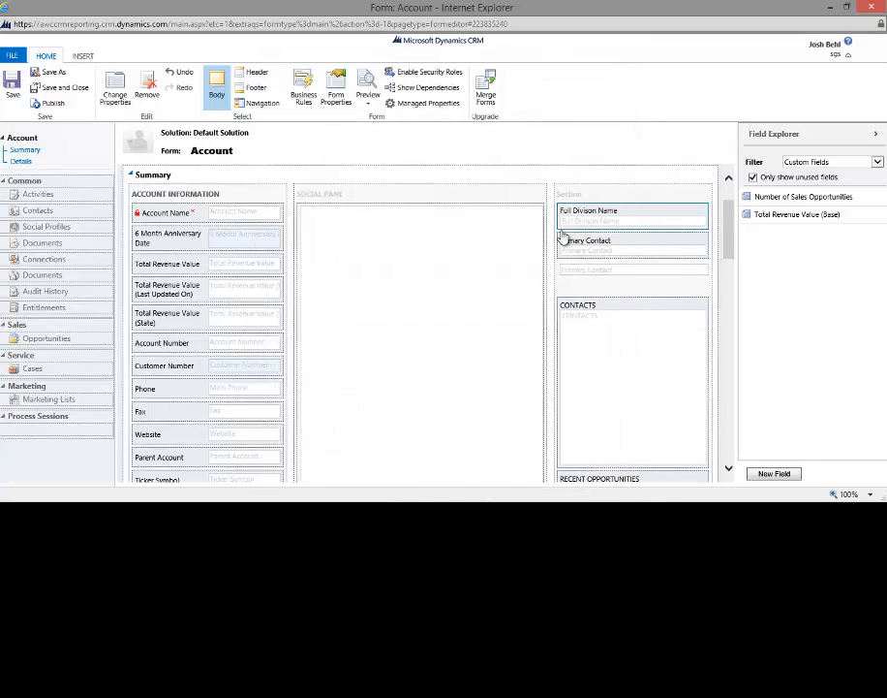
- Save the Account form and publish its changes
{"action": "left_click", "coordinate": [10, 91]}
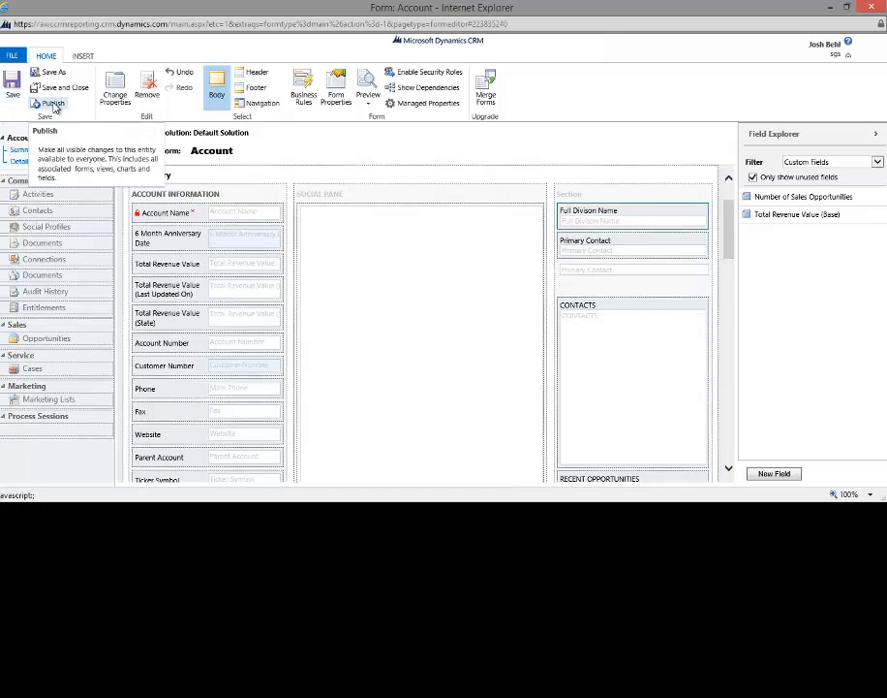
{"action": "left_click", "coordinate": [53, 104]}
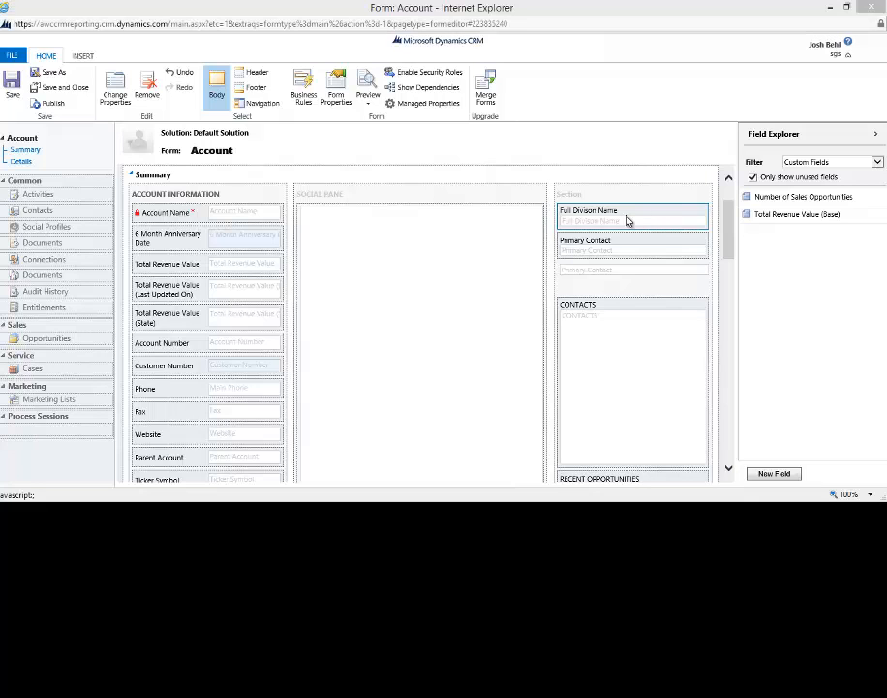
- Check the display properties of Full Divison Name without changing them, and close the form editor
{"action": "double_click", "coordinate": [627, 221]}
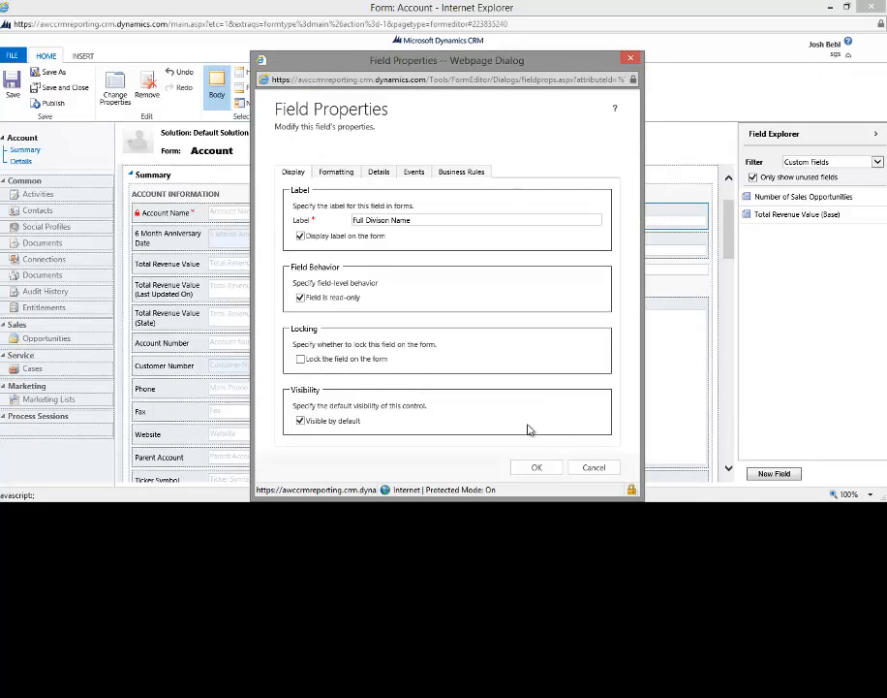
{"action": "left_click", "coordinate": [594, 469]}
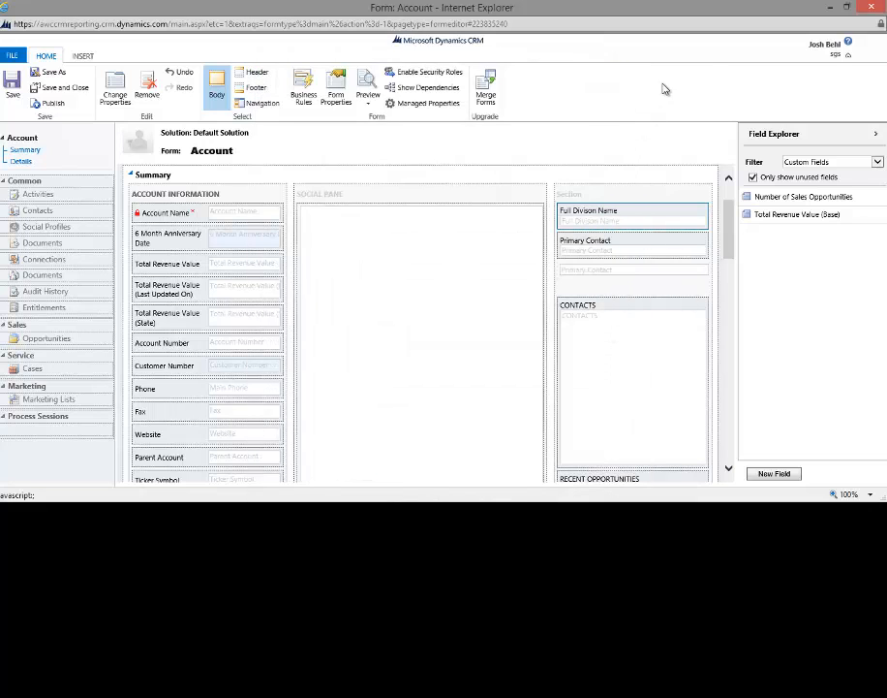
{"action": "left_click", "coordinate": [871, 6]}
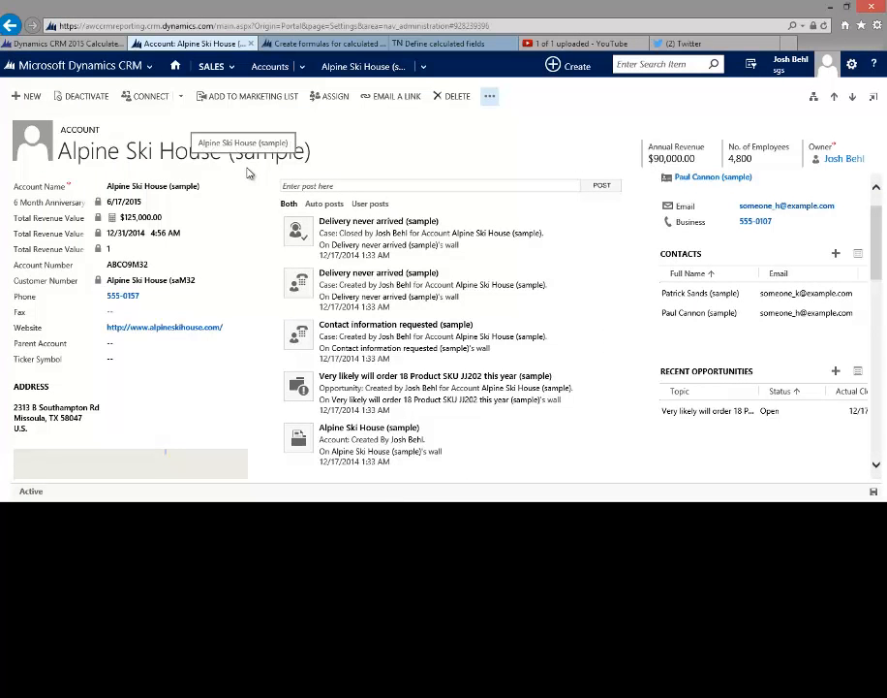
- Open the Adventure Works (sample) account to check its Full Divison Name, and open its parent account Alpine Ski House (sample)
{"action": "left_click", "coordinate": [269, 66]}
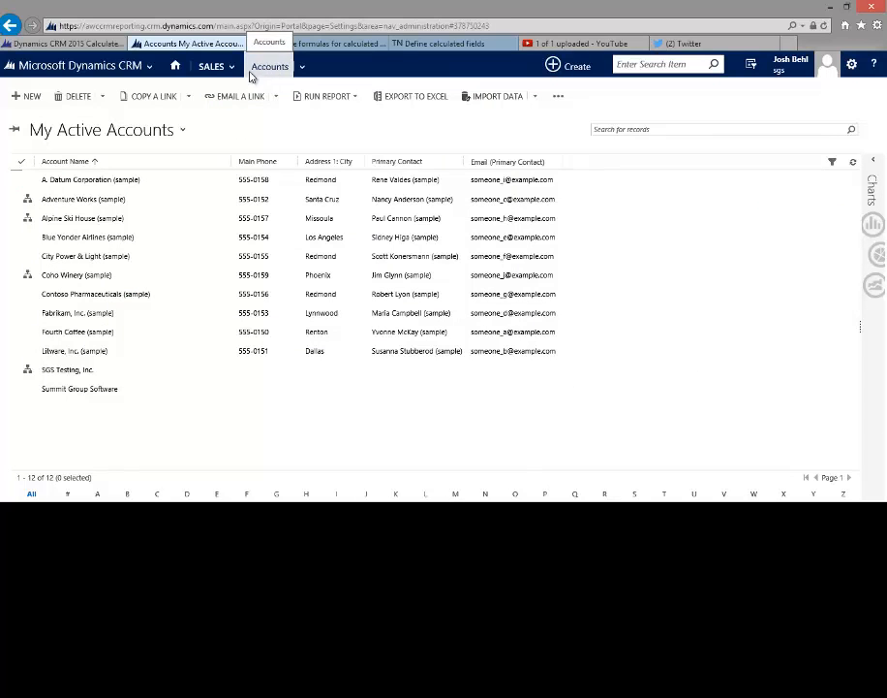
{"action": "left_click", "coordinate": [86, 200]}
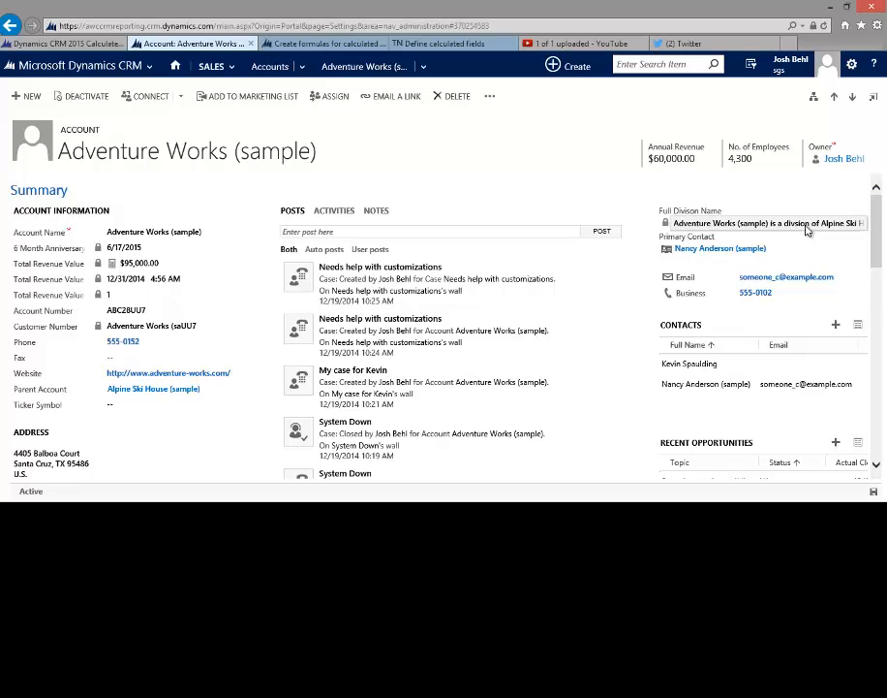
{"action": "left_click", "coordinate": [163, 388]}
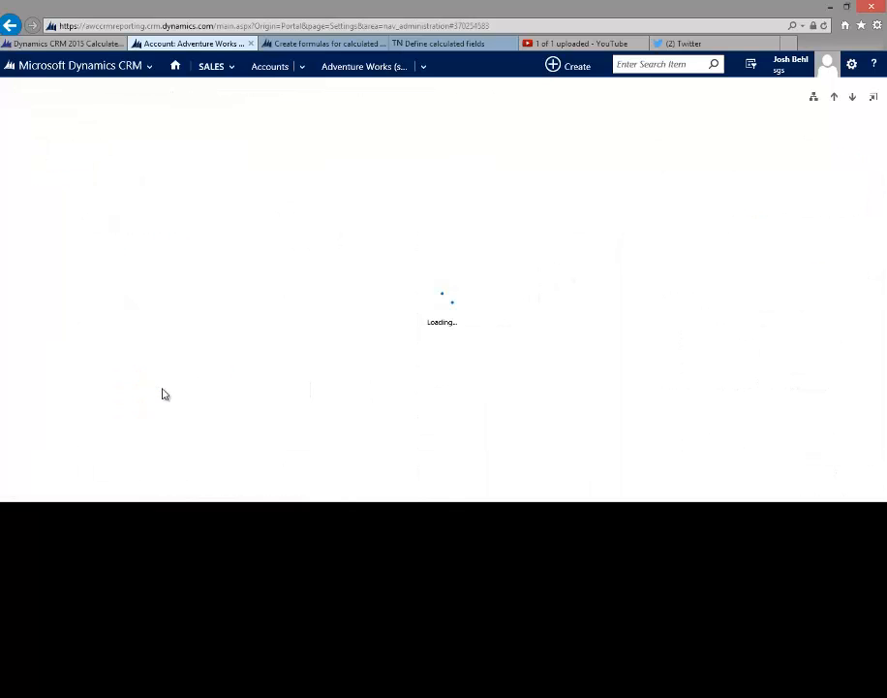